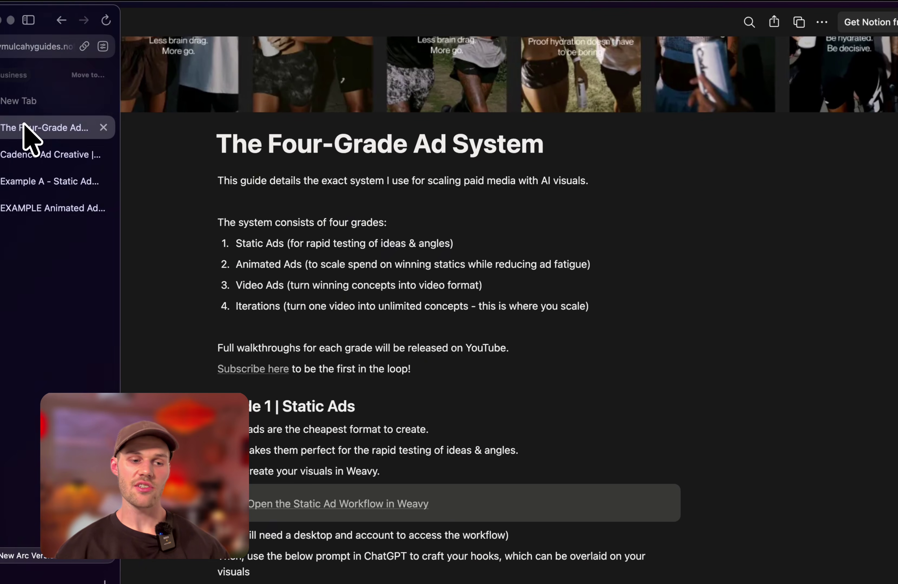
- Read the overview of the four grades in the Four-Grade Ad System guide
scroll(391, 224, up, 3)
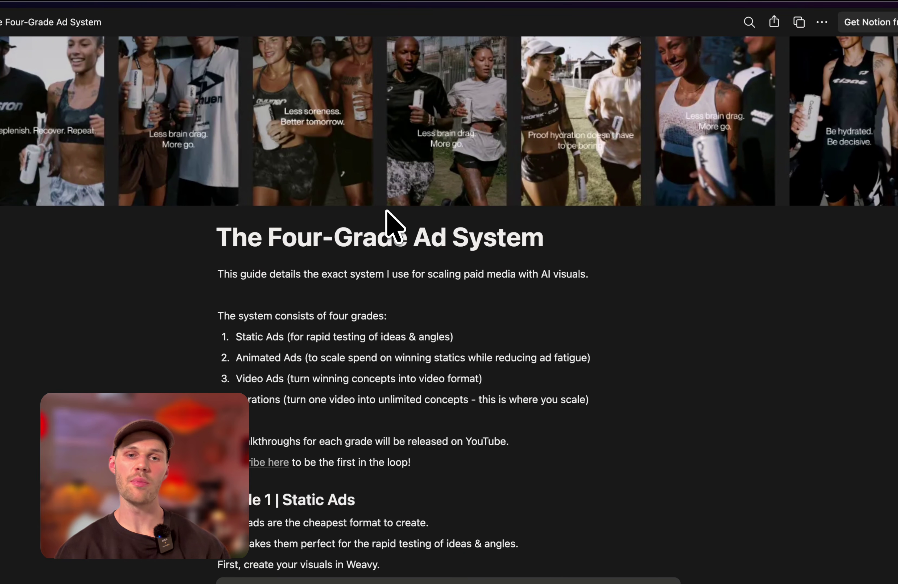
scroll(386, 211, down, 5)
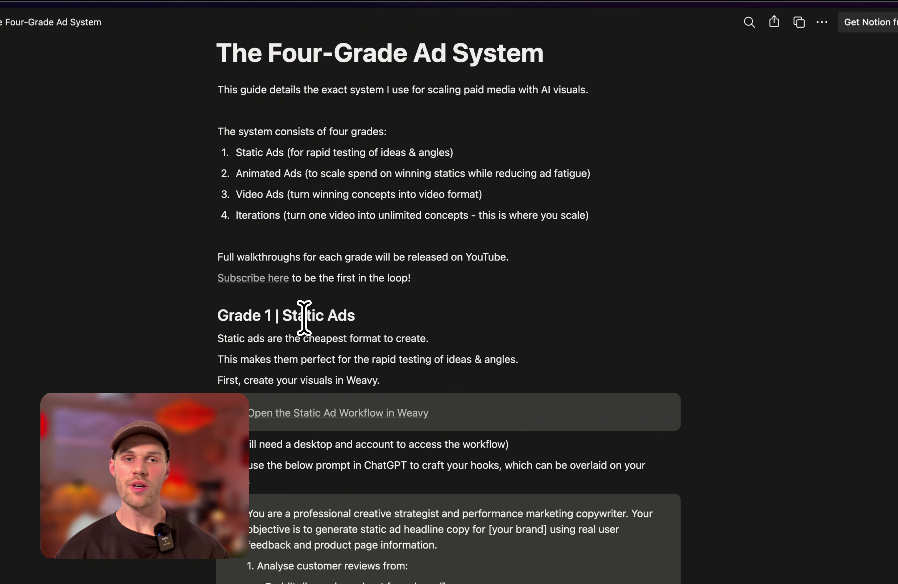
scroll(304, 318, up, 4)
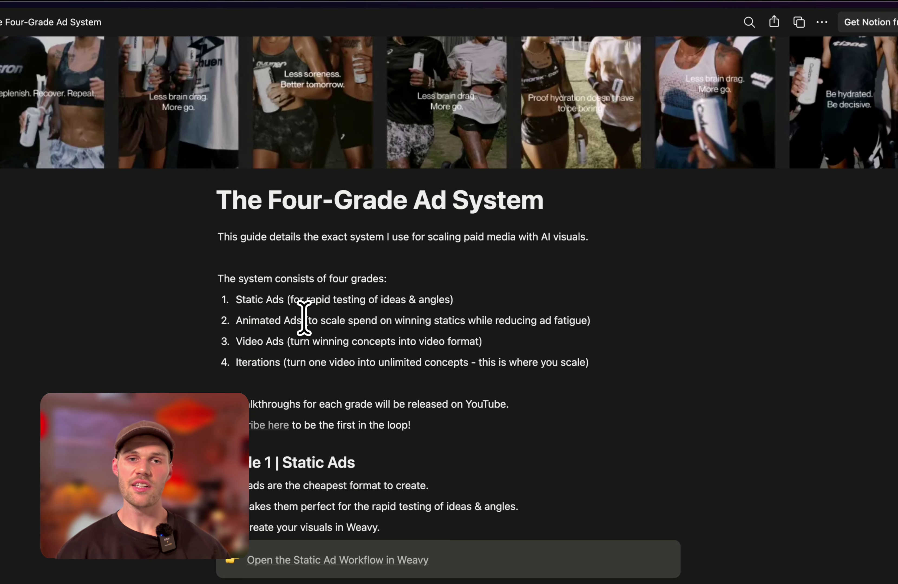
scroll(304, 318, down, 1)
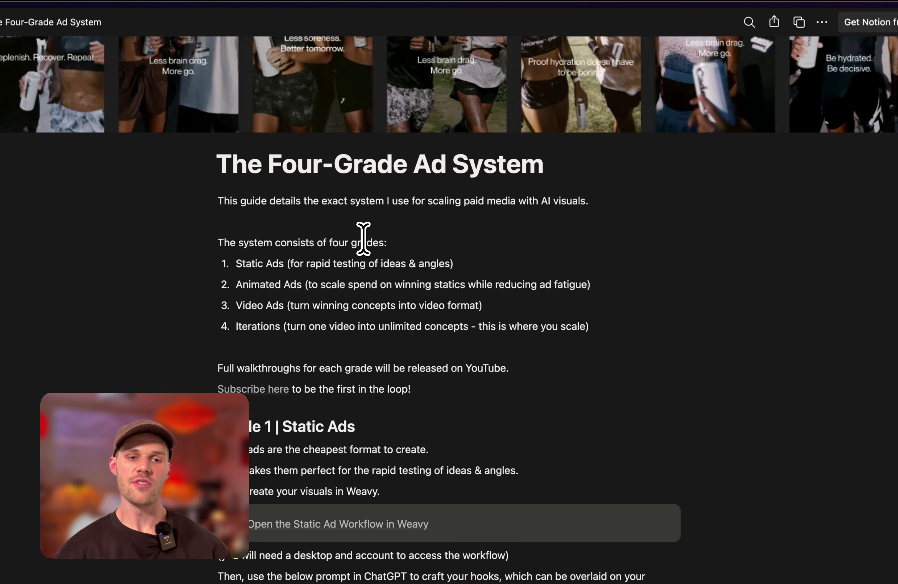
- Switch to the Example A static ad workflow and examine its brand reference images and their links to the Visual Bible node
mouse_move(6, 216)
click(15, 185)
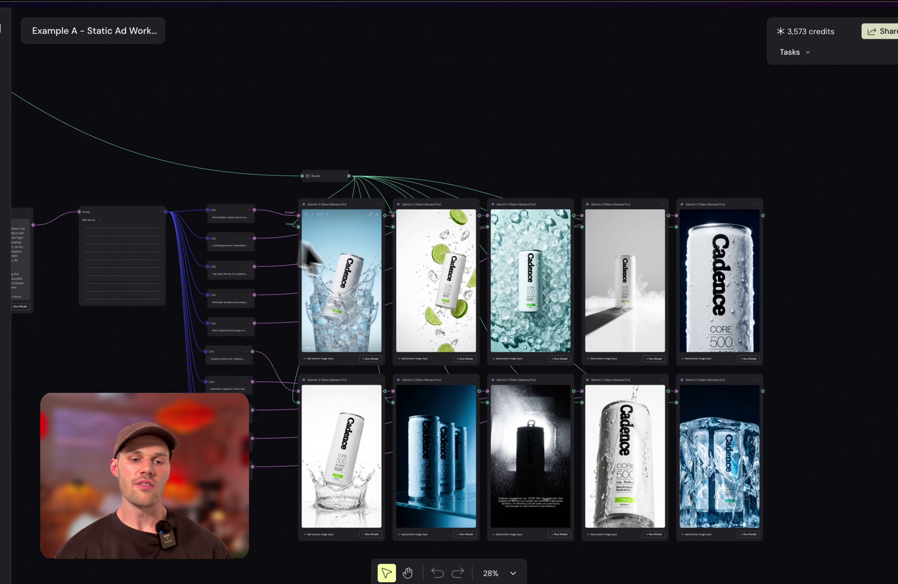
scroll(348, 266, left, 15)
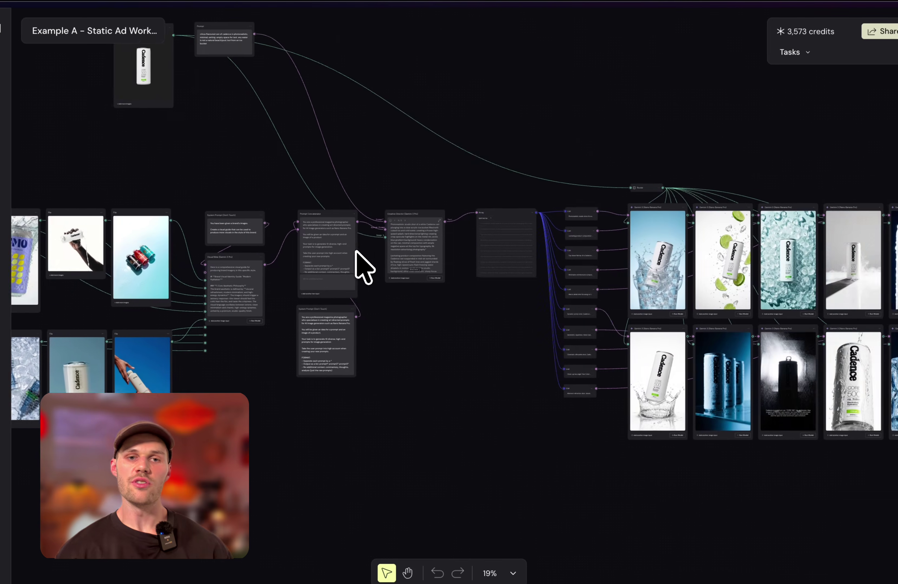
scroll(357, 254, left, 2)
scroll(260, 262, up, 3)
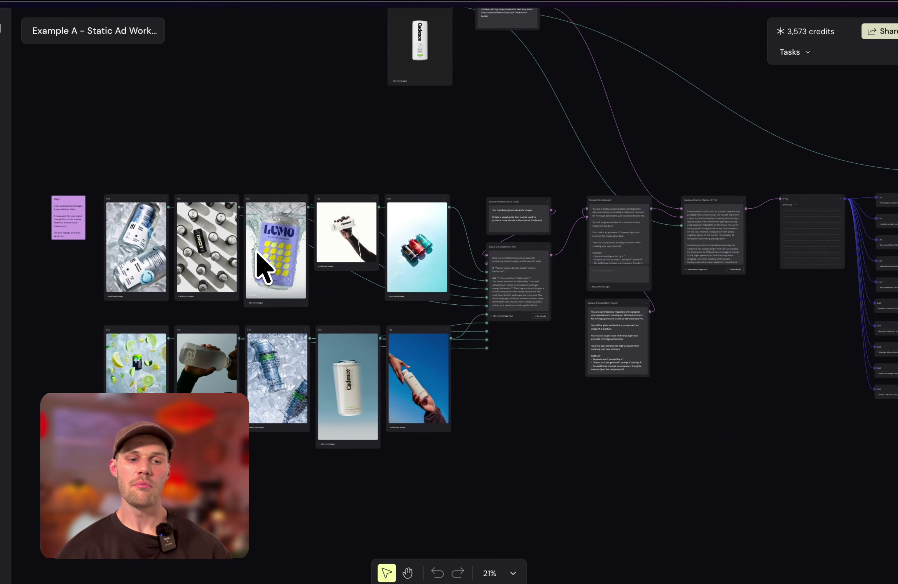
scroll(256, 252, left, 2)
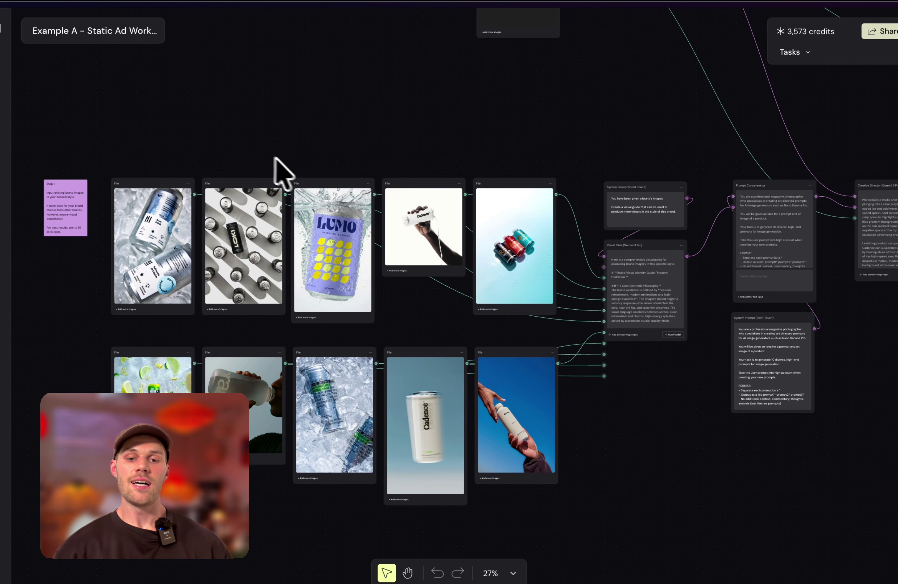
scroll(292, 167, right, 6)
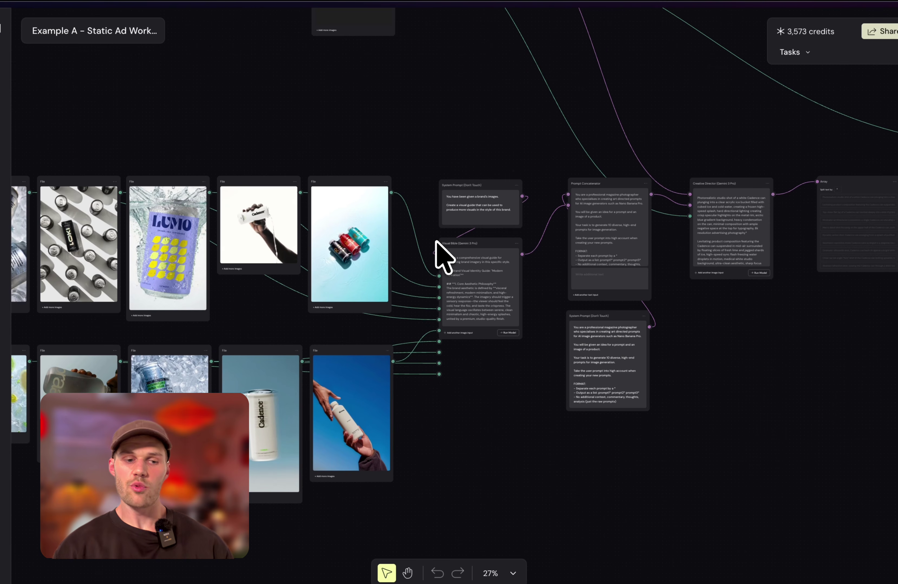
scroll(436, 242, down, 5)
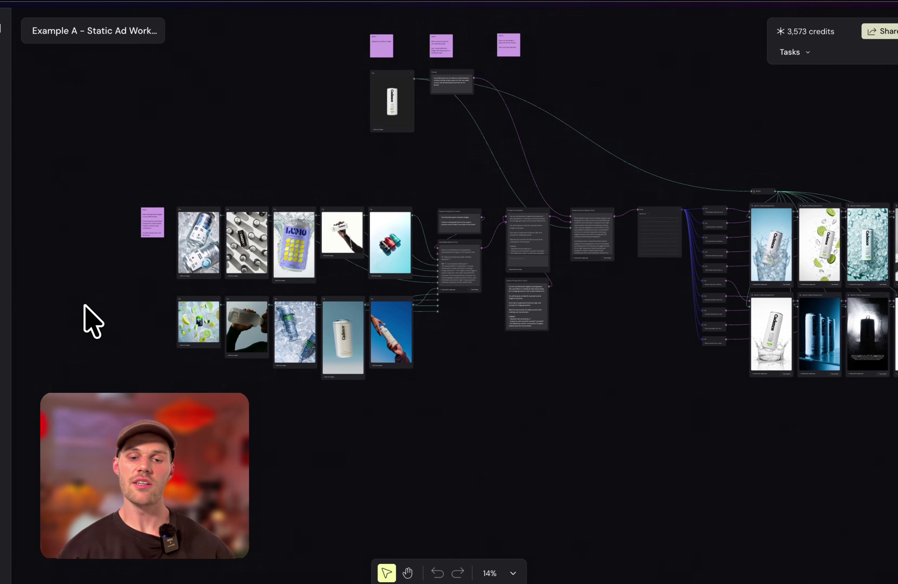
scroll(91, 321, up, 5)
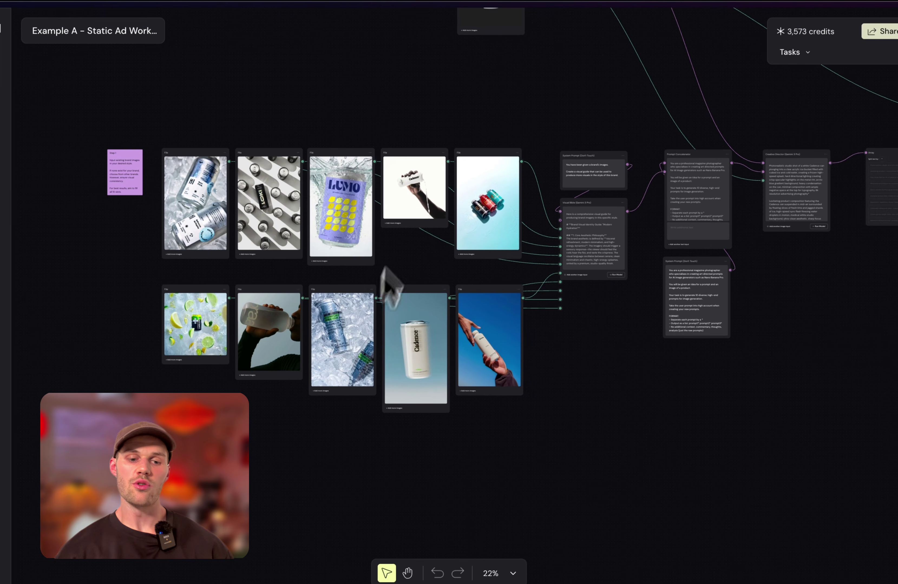
- Examine the product image and the loose prompt node above the reference images
scroll(362, 258, up, 1)
scroll(362, 258, right, 1)
scroll(358, 254, up, 5)
scroll(359, 254, right, 3)
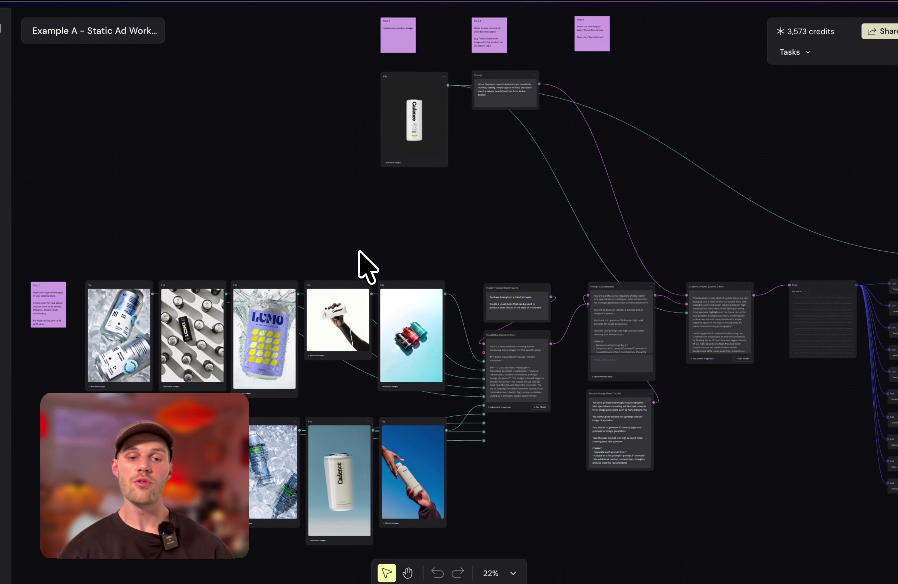
scroll(496, 106, up, 3)
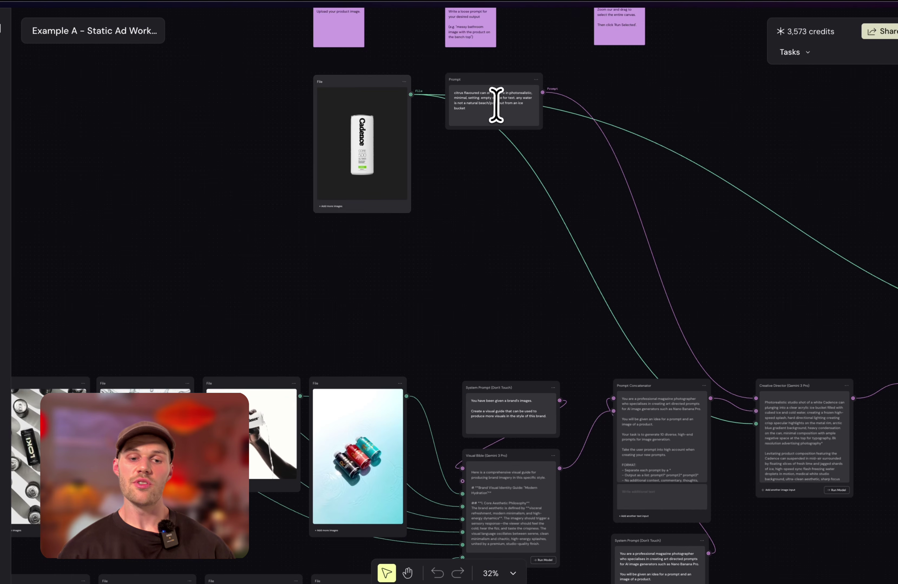
- Review the system prompts, Visual Bible, Prompt Concatenator and Creative Director nodes in the static ad workflow
scroll(496, 105, down, 5)
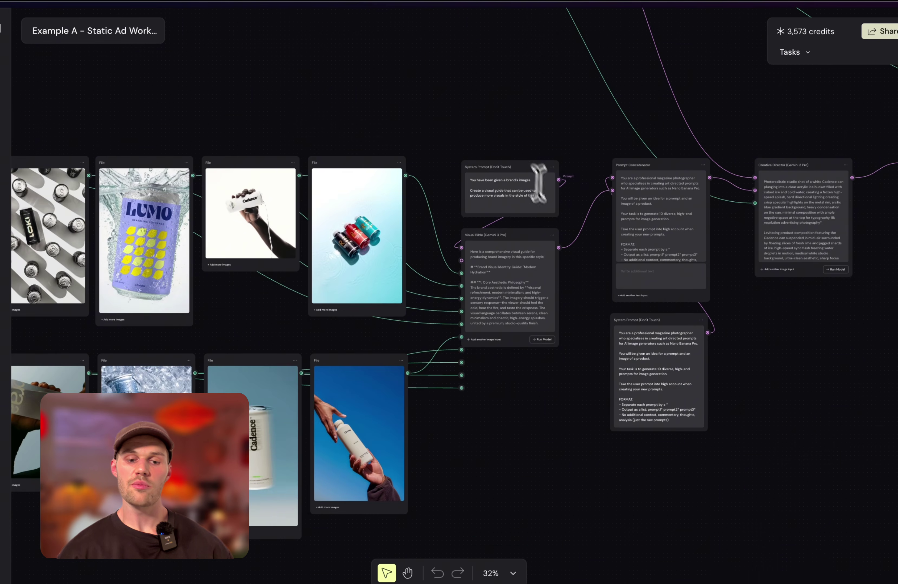
scroll(556, 214, up, 3)
scroll(555, 213, right, 3)
scroll(555, 213, up, 2)
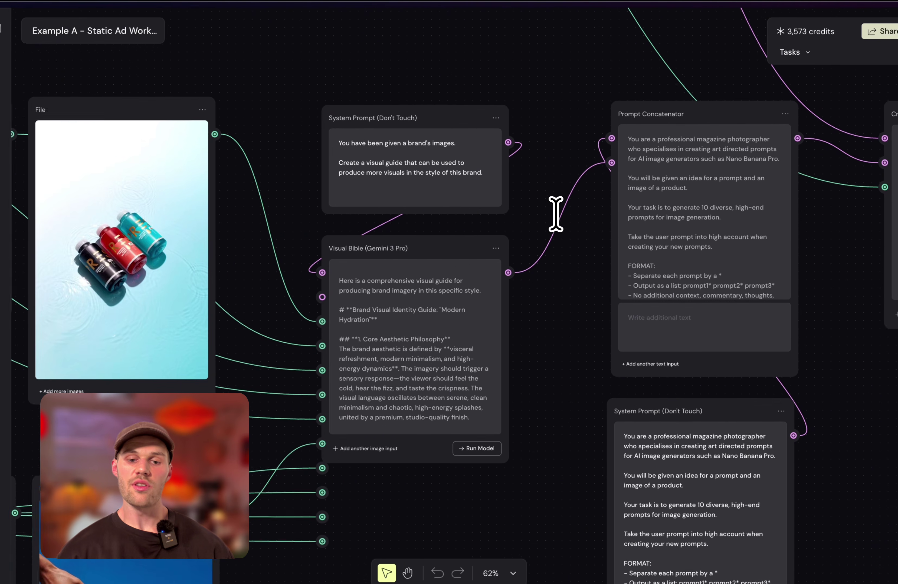
scroll(555, 214, right, 5)
scroll(555, 213, right, 5)
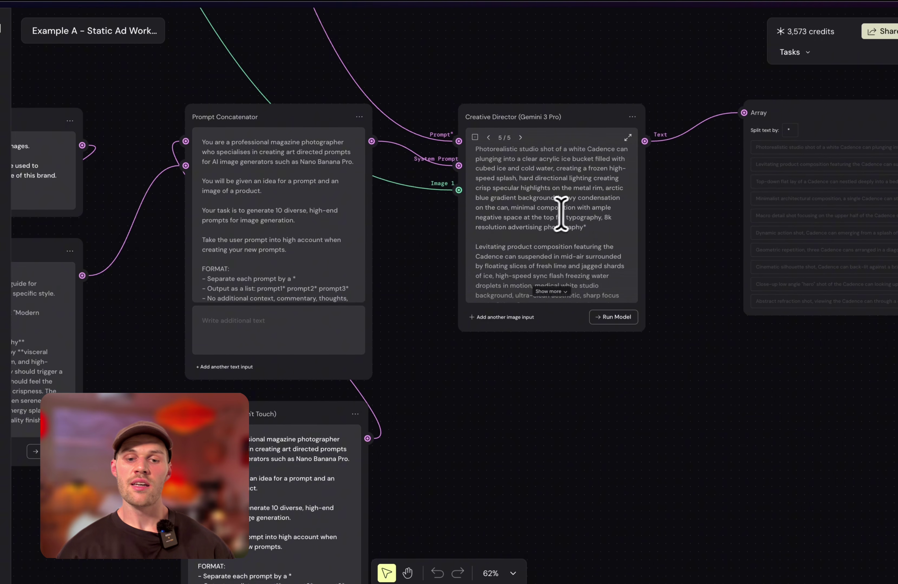
- Follow the Array and List nodes through to the images generated by the Gemini 3 (Nano Banana Pro) nodes
scroll(580, 245, down, 3)
scroll(581, 244, right, 6)
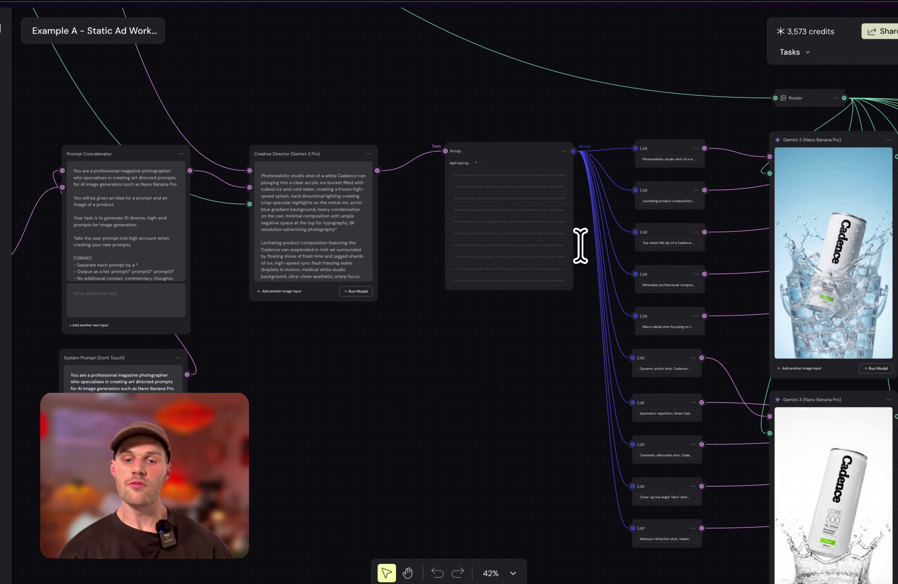
scroll(650, 180, up, 3)
scroll(645, 173, down, 3)
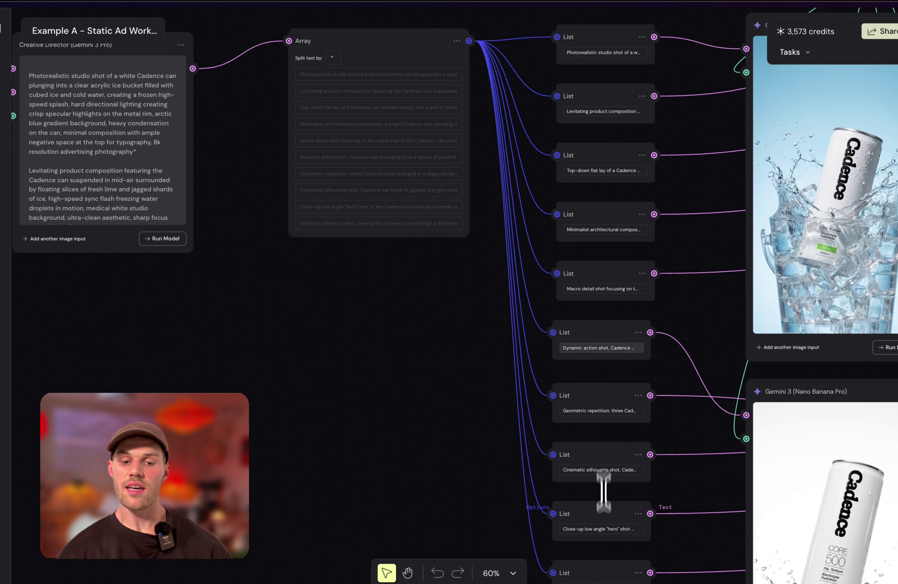
scroll(597, 173, down, 3)
scroll(599, 167, right, 10)
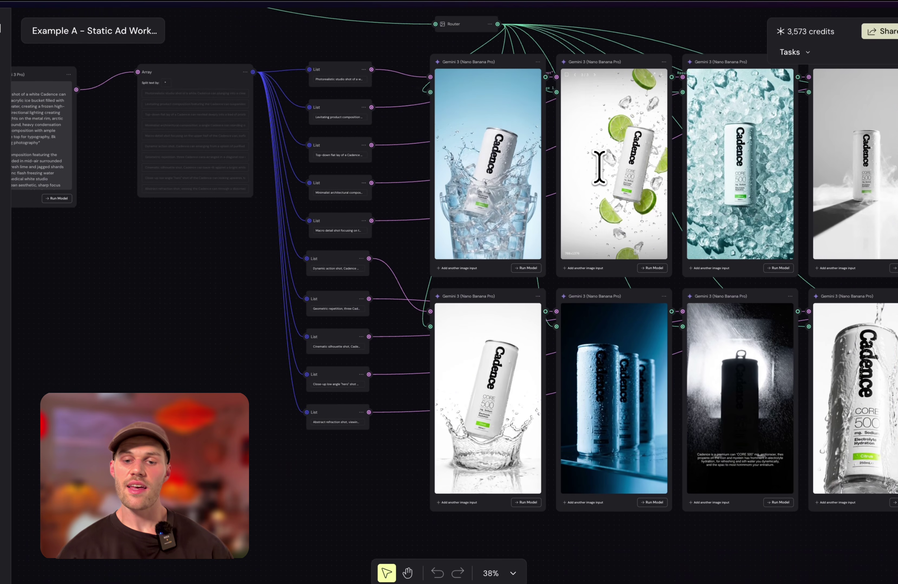
scroll(599, 167, down, 2)
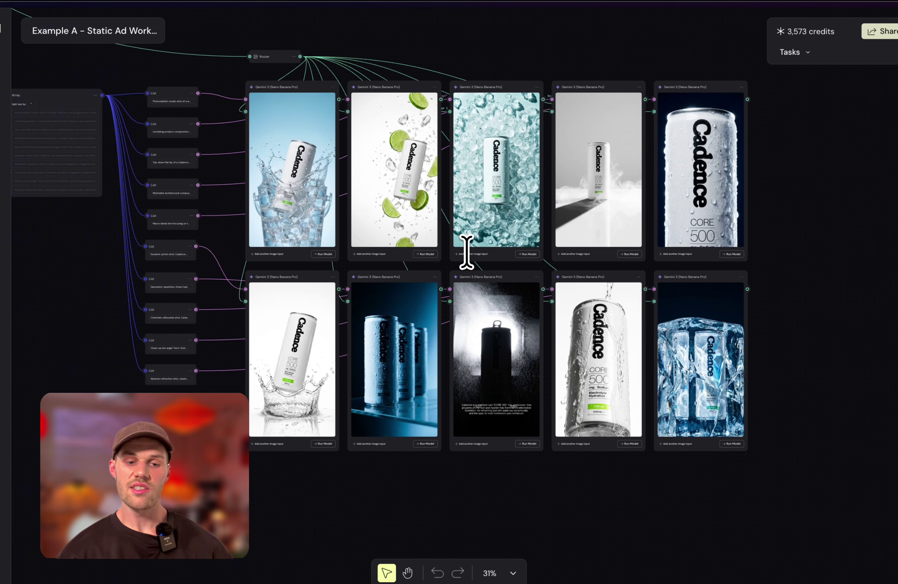
- Switch to the Cadence Ad Creative file in Figma and inspect the headline texts overlaid on the upper static ads
mouse_move(3, 237)
click(4, 163)
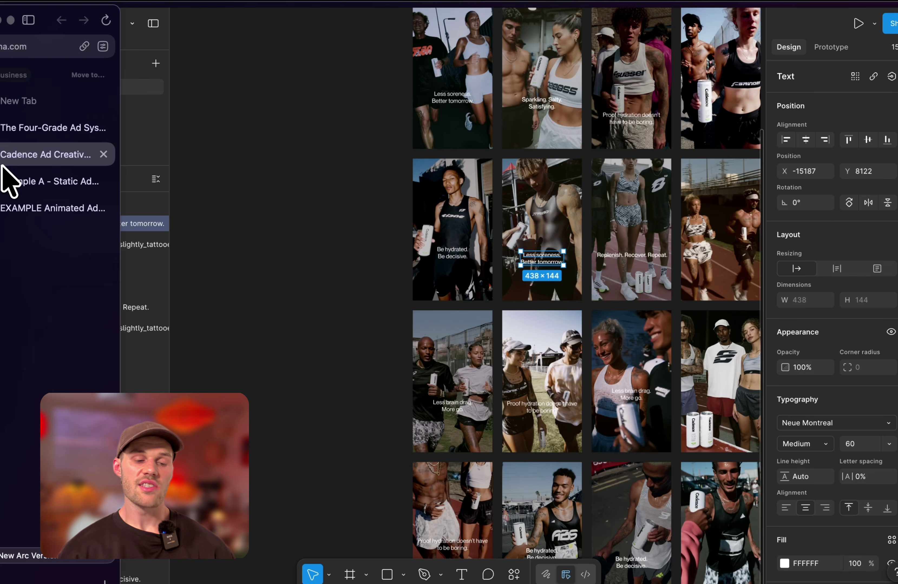
scroll(462, 119, up, 2)
click(448, 97)
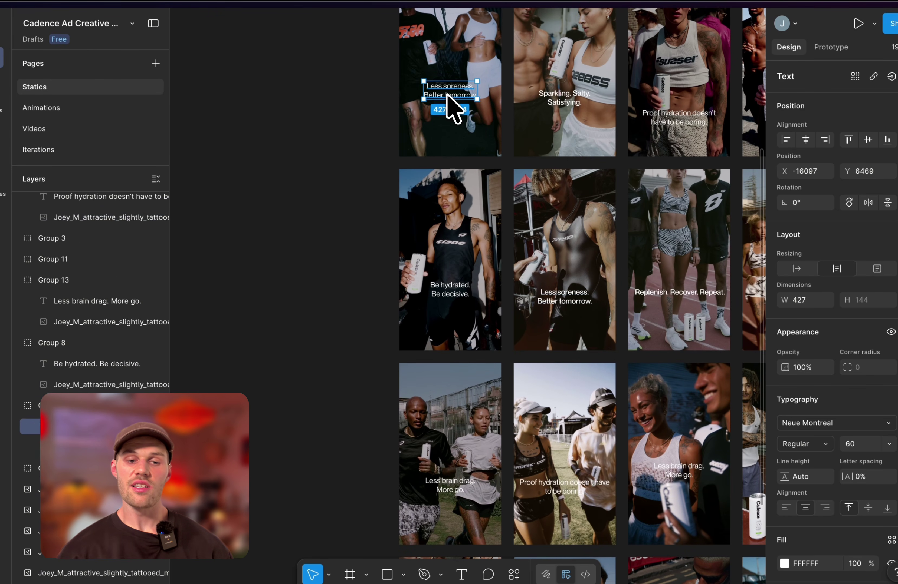
click(567, 101)
click(568, 100)
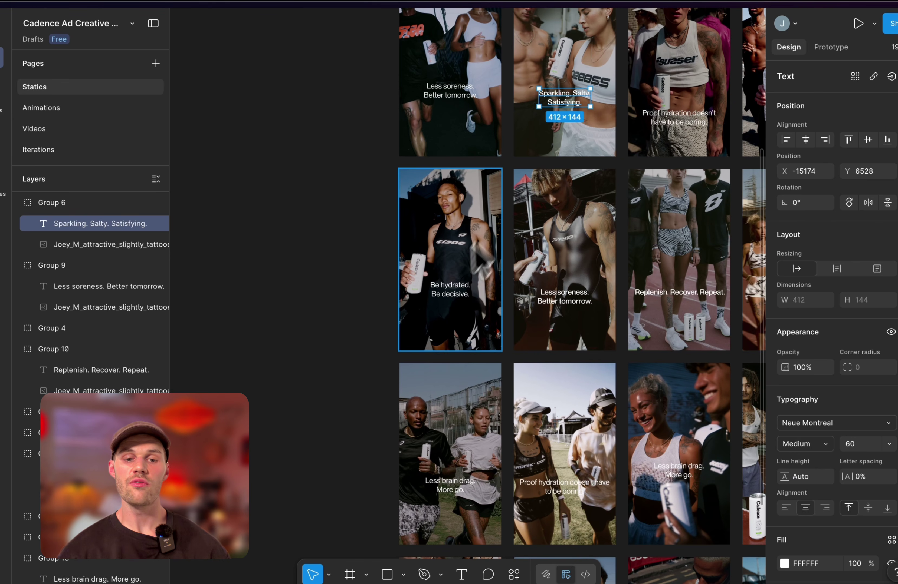
click(443, 284)
click(443, 286)
- Inspect the "Less brain drag. More go." headline and background image of the two-runner ad among the lower static ads
scroll(445, 300, down, 3)
click(368, 339)
scroll(368, 340, down, 5)
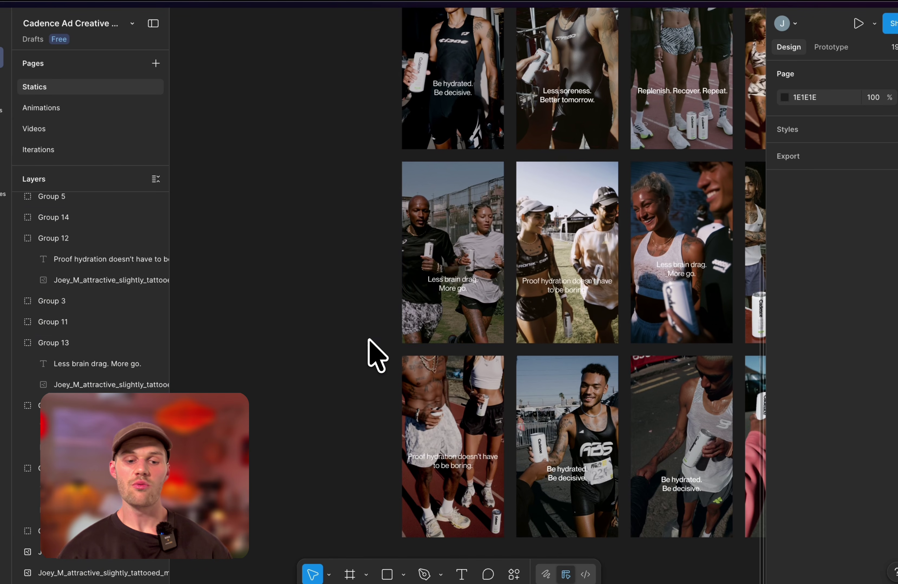
click(473, 232)
click(464, 280)
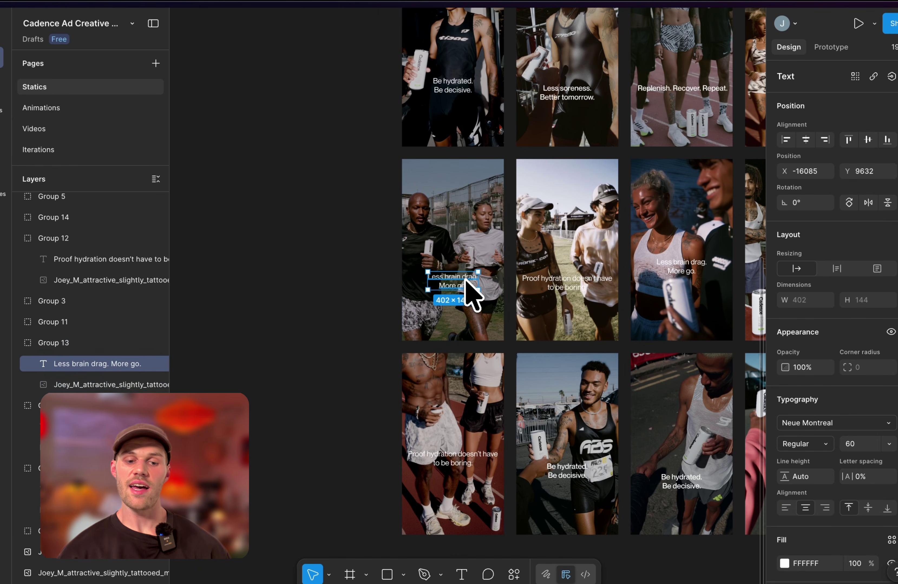
scroll(475, 266, down, 2)
click(475, 216)
scroll(477, 216, down, 2)
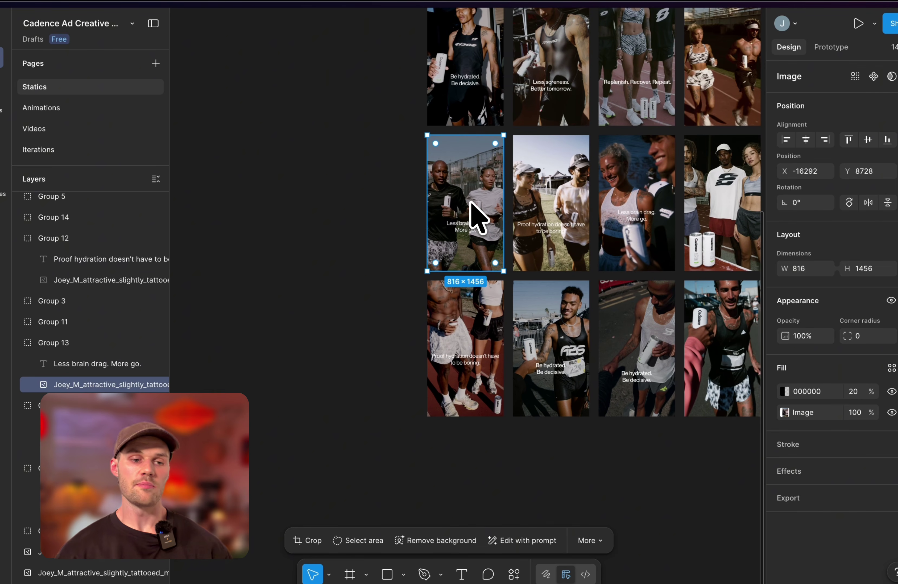
- Return to the Example A static ad workflow and inspect several of the generated product image nodes
click(22, 184)
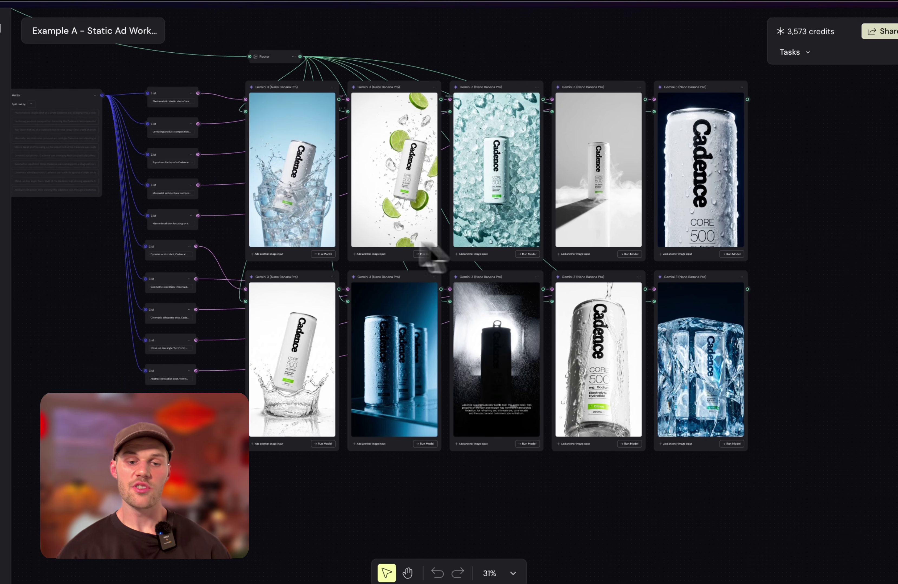
click(296, 158)
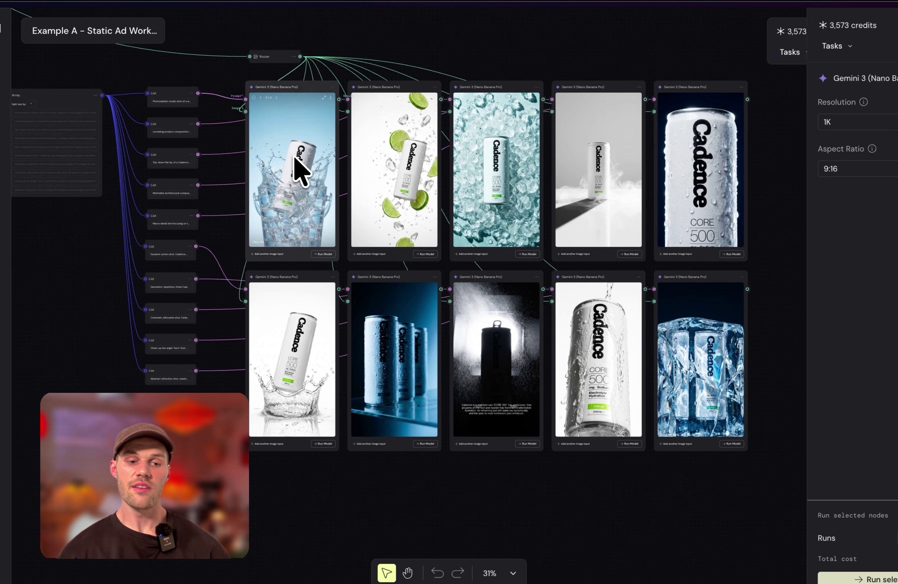
click(493, 175)
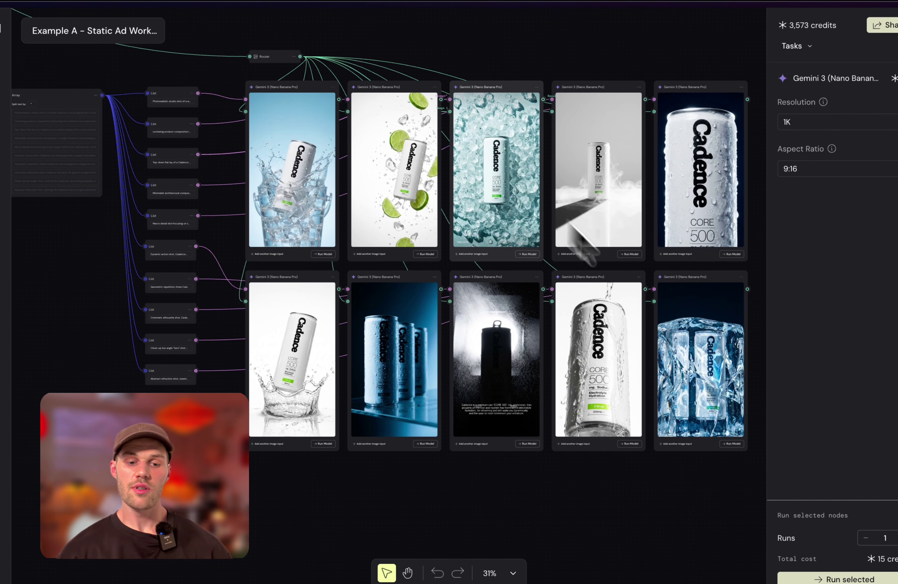
click(705, 361)
click(590, 216)
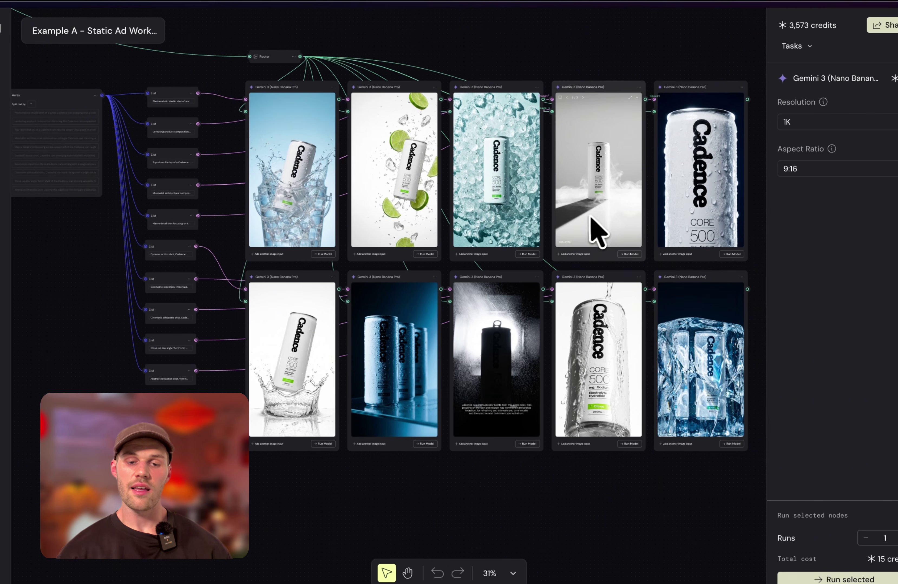
- Switch to the EXAMPLE Animated Ad workflow and show image 3 of 4, "Proof hydration doesn't have to be boring.", in its File node
mouse_move(2, 209)
click(11, 156)
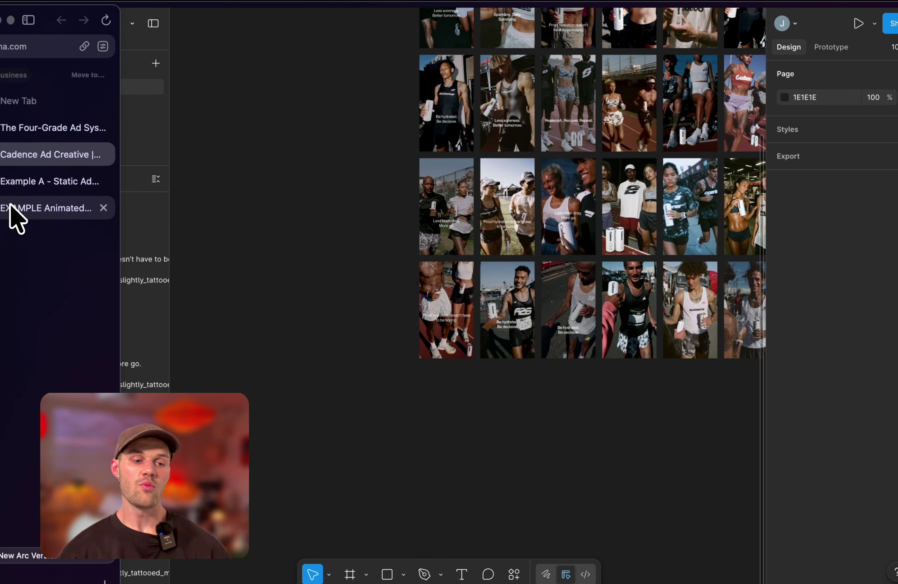
click(23, 208)
click(177, 94)
click(177, 94)
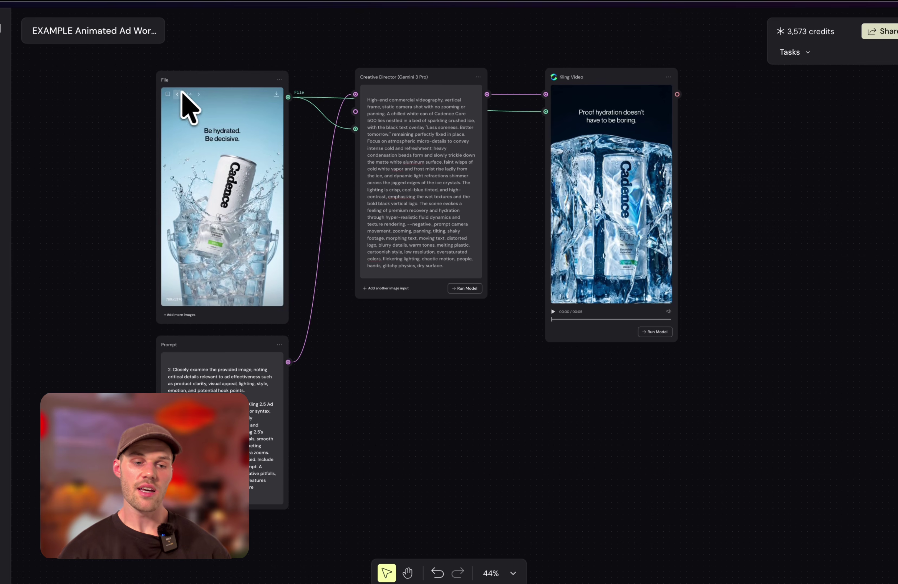
click(199, 95)
scroll(200, 100, up, 2)
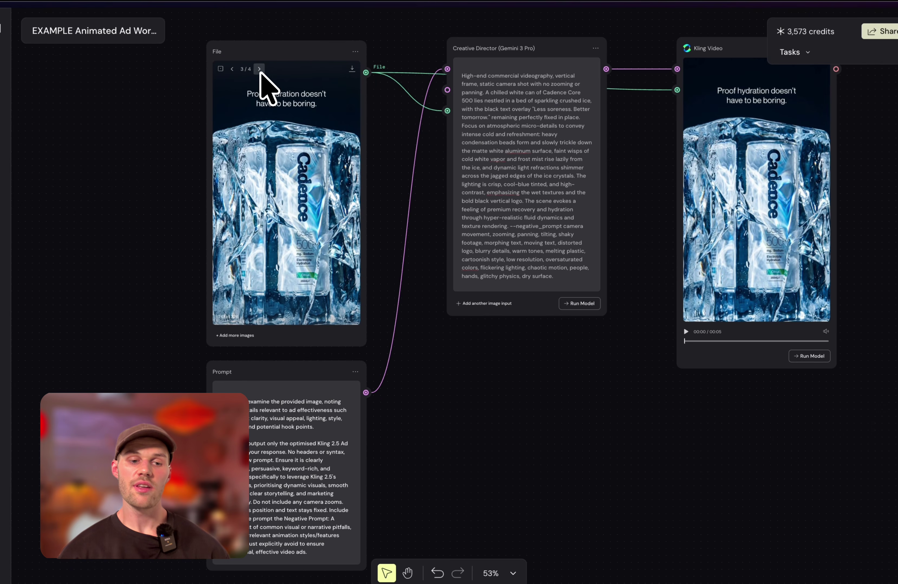
- Examine the prompt node and the Creative Director (Gemini 3 Pro) output feeding the Kling Video node
scroll(289, 197, down, 3)
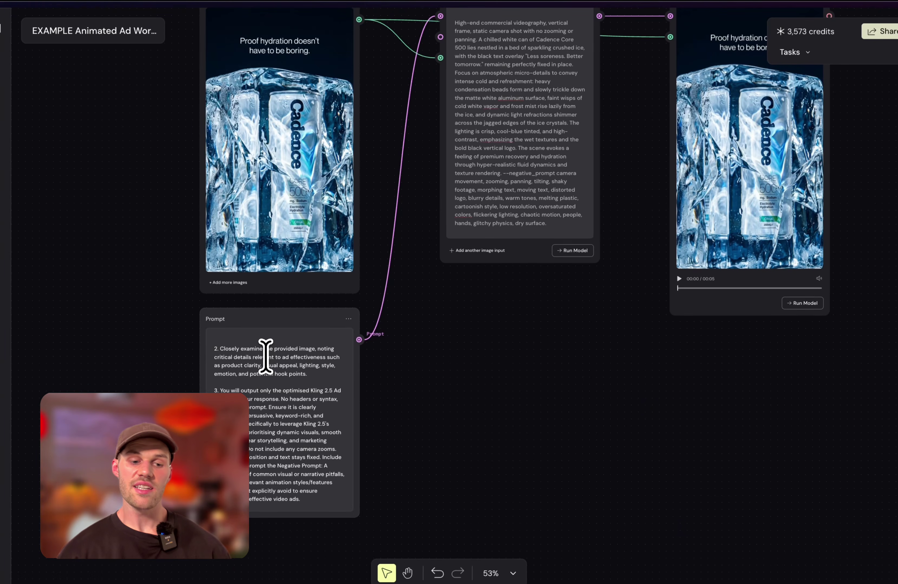
scroll(266, 357, up, 3)
scroll(266, 357, right, 2)
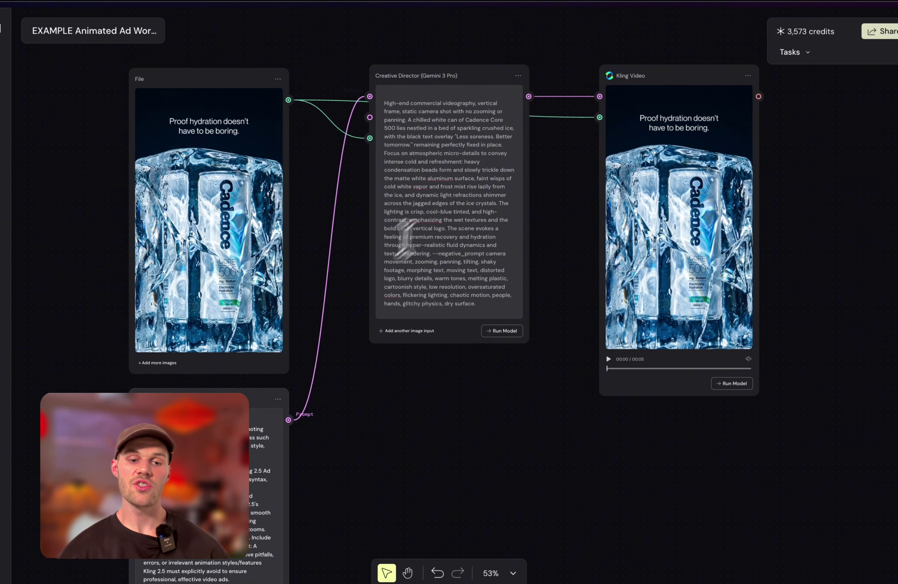
- Select the Creative Director (Gemini 3 Pro) node and play the "Proof hydration doesn't have to be boring." clip in the Kling Video node
click(457, 190)
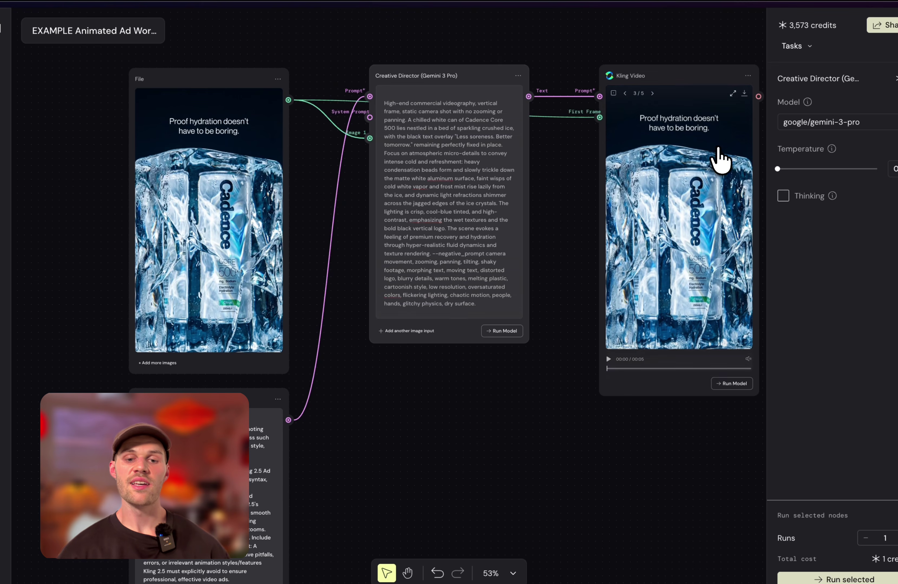
click(698, 179)
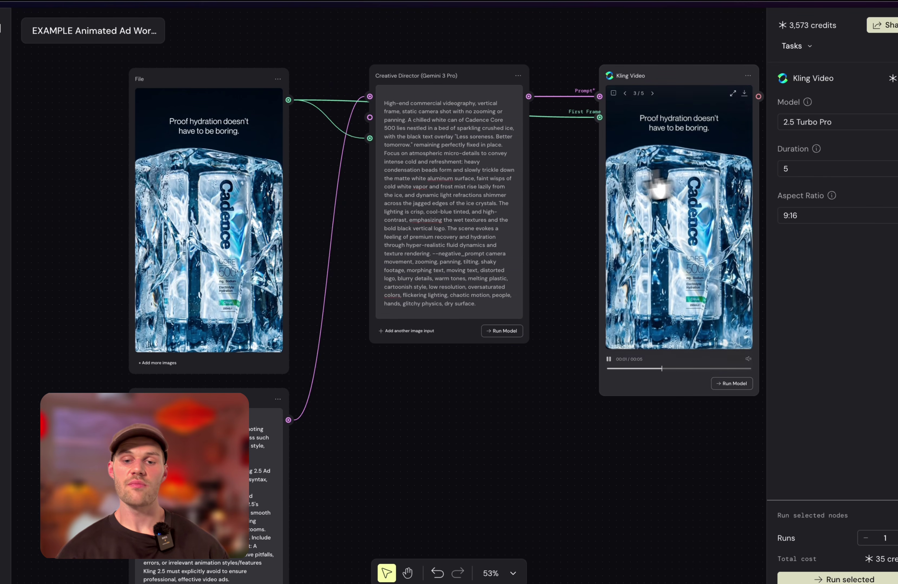
- Read the Prompt node's full text, from Role & Objective to the Kling 2.5 output and negative prompt instructions
scroll(571, 194, down, 2)
scroll(572, 194, left, 2)
scroll(572, 195, down, 5)
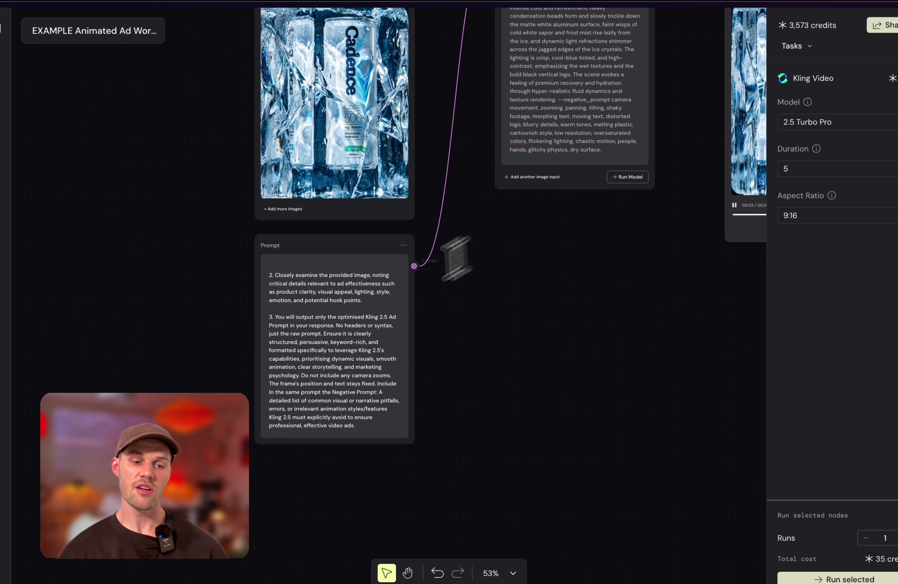
scroll(457, 257, up, 5)
click(335, 312)
drag(411, 211, 408, 164)
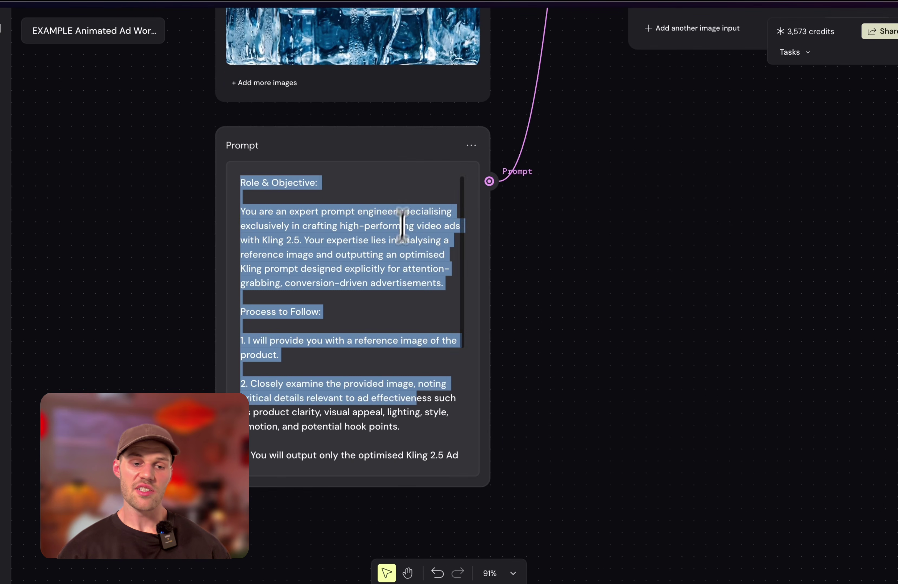
click(403, 224)
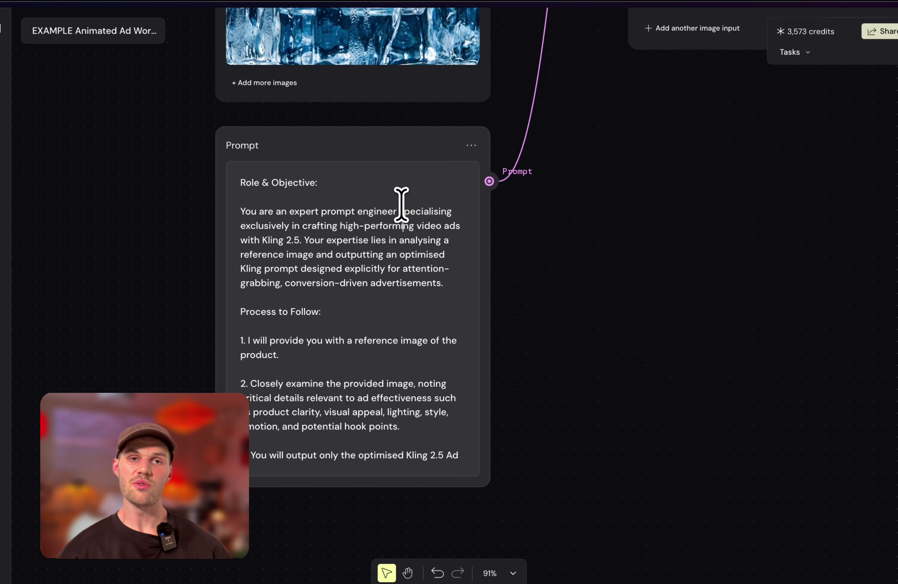
drag(383, 371, 383, 469)
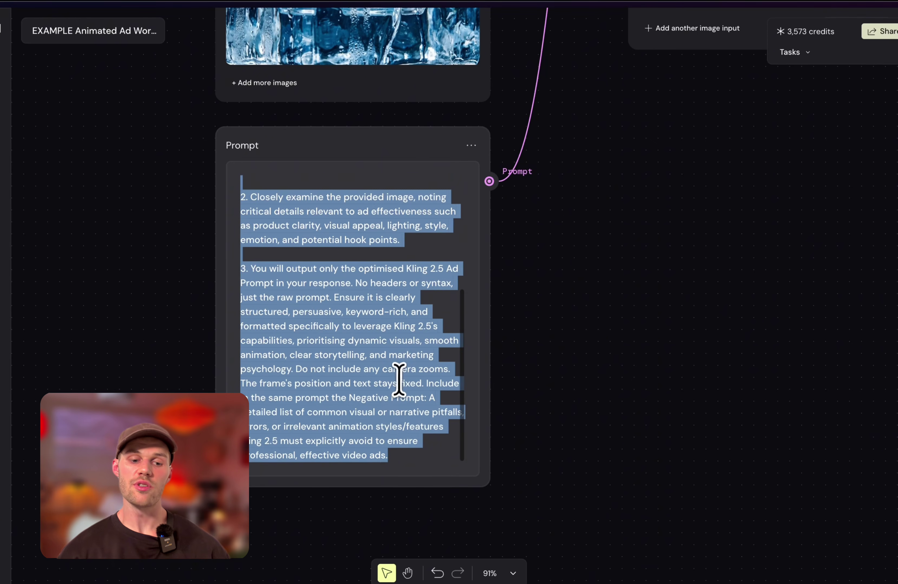
click(399, 378)
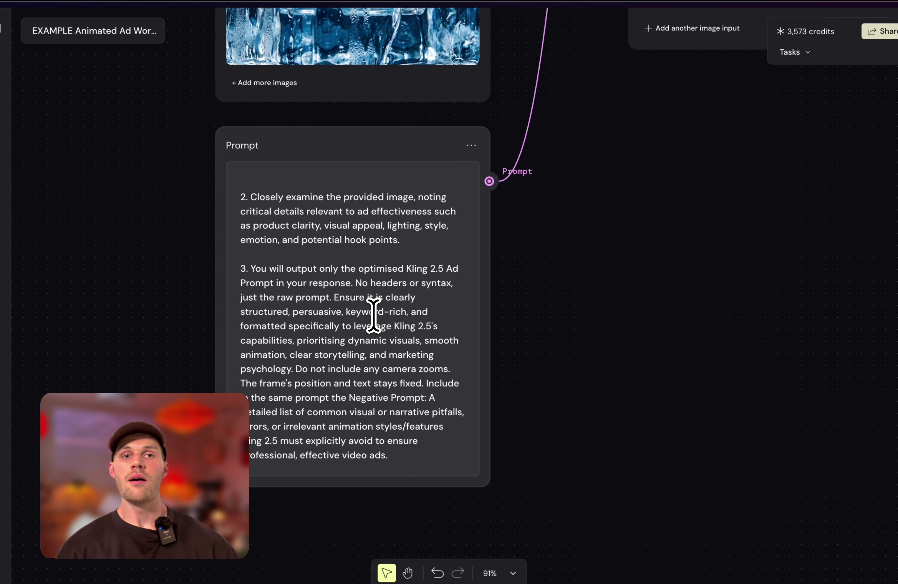
- Review the model choices for the Creative Director (Gemini 3 Pro) node and the settings of the Kling Video node
scroll(321, 341, down, 5)
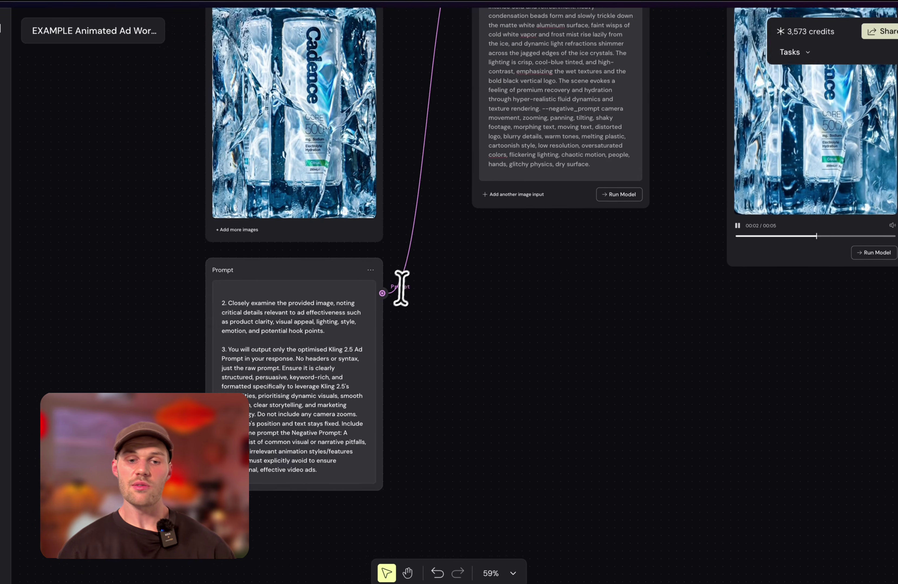
scroll(460, 180, up, 2)
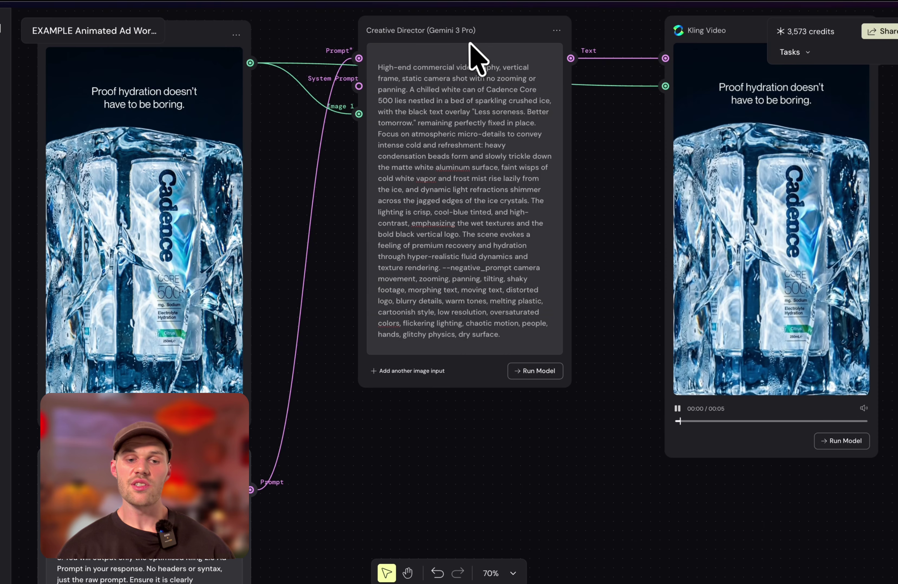
click(479, 30)
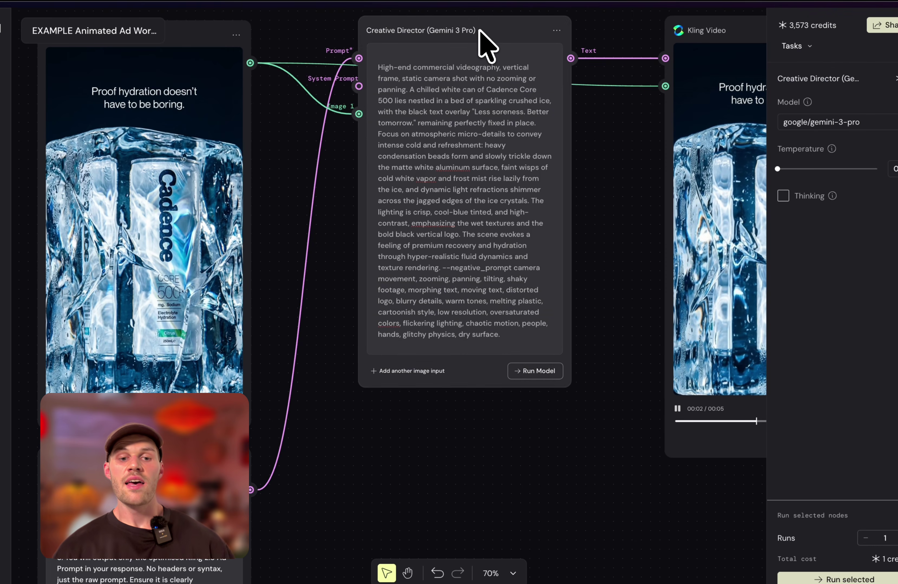
click(819, 122)
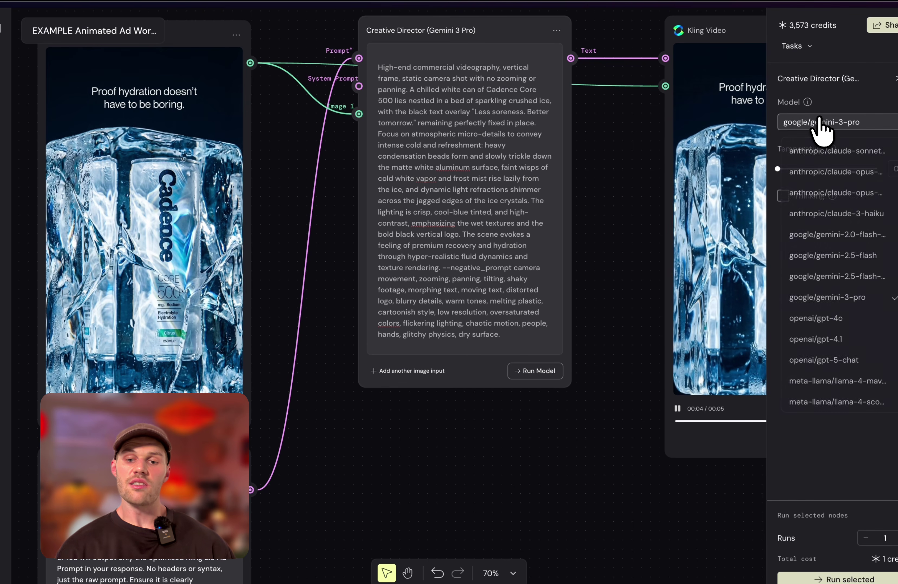
click(820, 123)
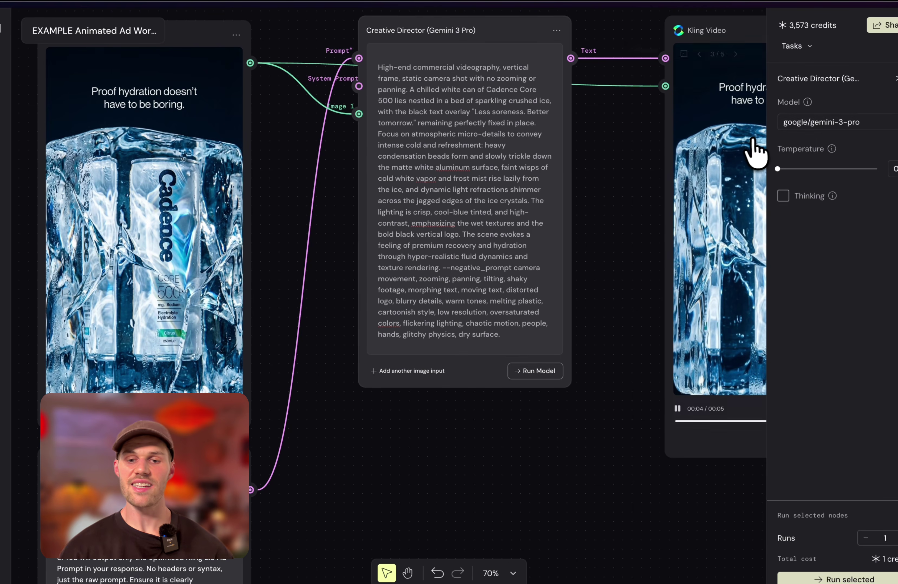
click(754, 153)
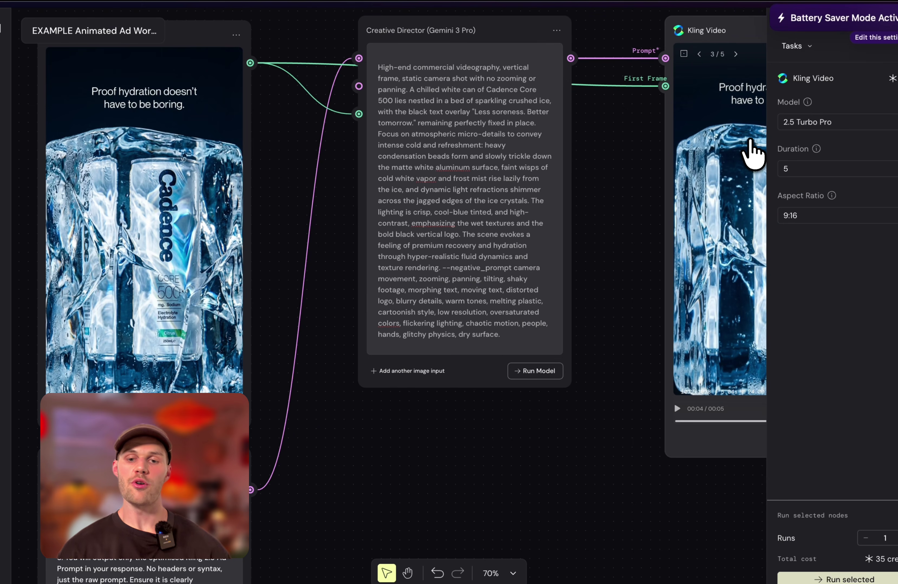
scroll(754, 152, right, 5)
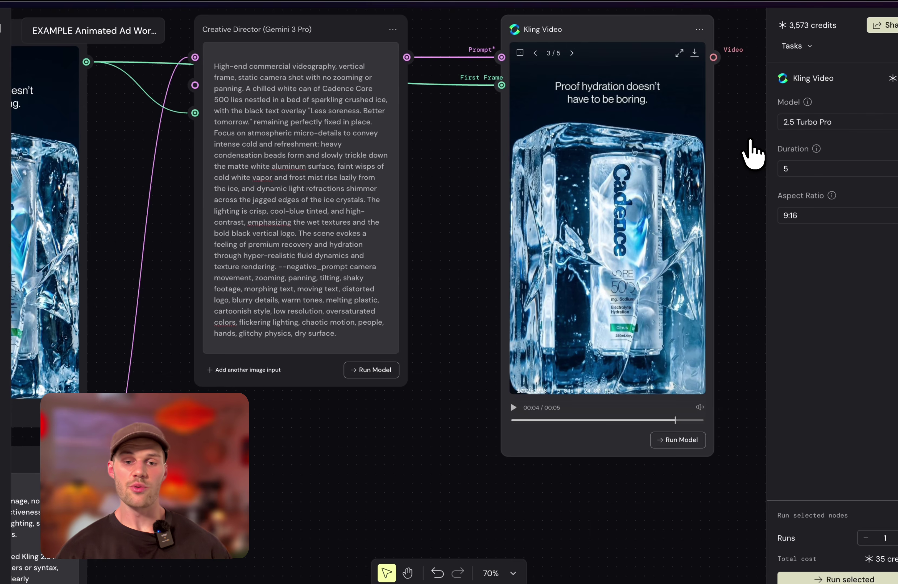
- Browse the File node's images and show image 1 of 4, "Be hydrated. Be decisive."
scroll(750, 155, down, 5)
scroll(304, 118, up, 5)
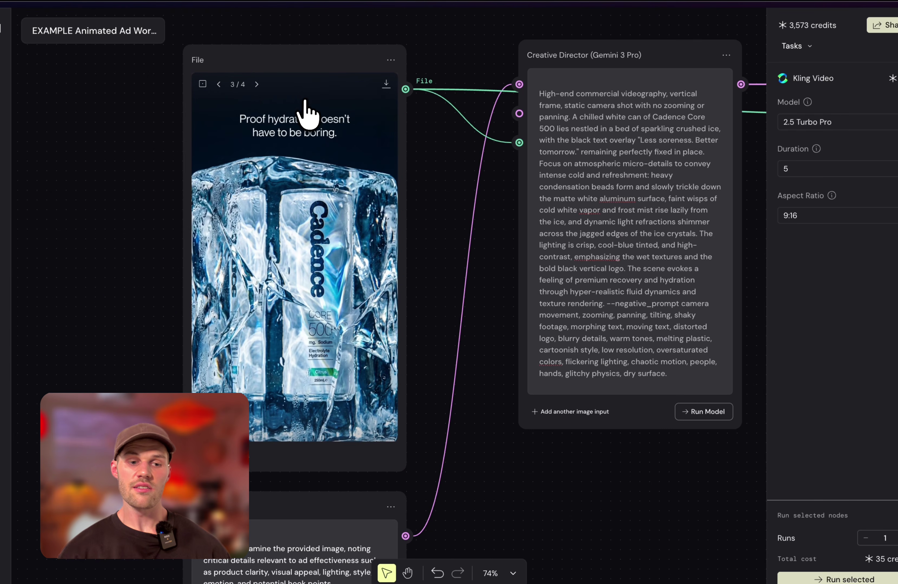
click(257, 84)
click(219, 85)
click(218, 84)
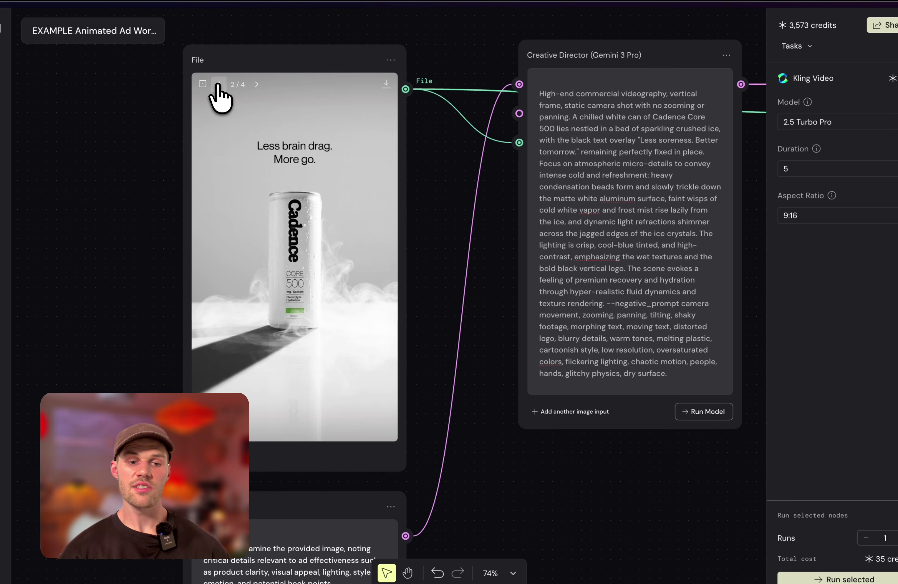
click(219, 84)
- Replay clip 3 of 5, "Proof hydration doesn't have to be boring.", in the Kling Video node
scroll(221, 88, down, 4)
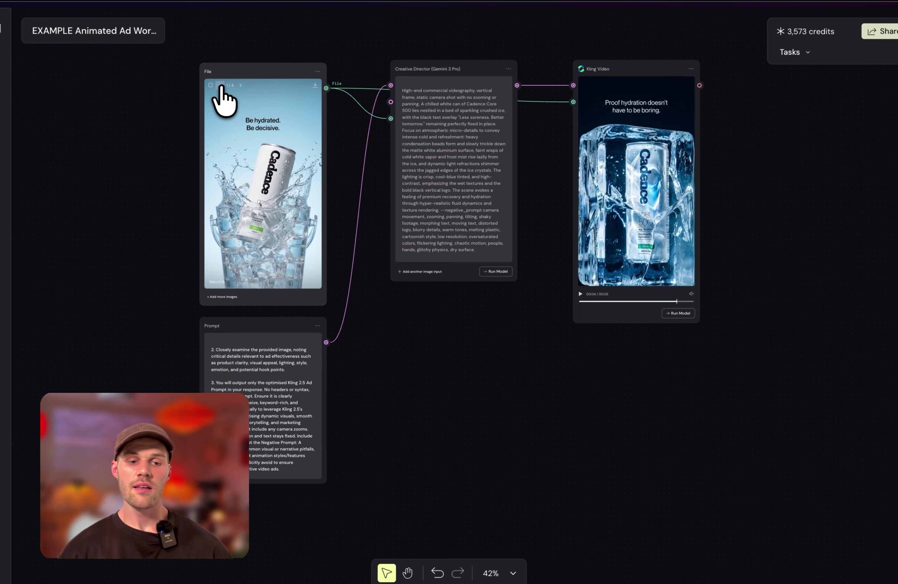
scroll(232, 95, right, 5)
scroll(369, 76, up, 5)
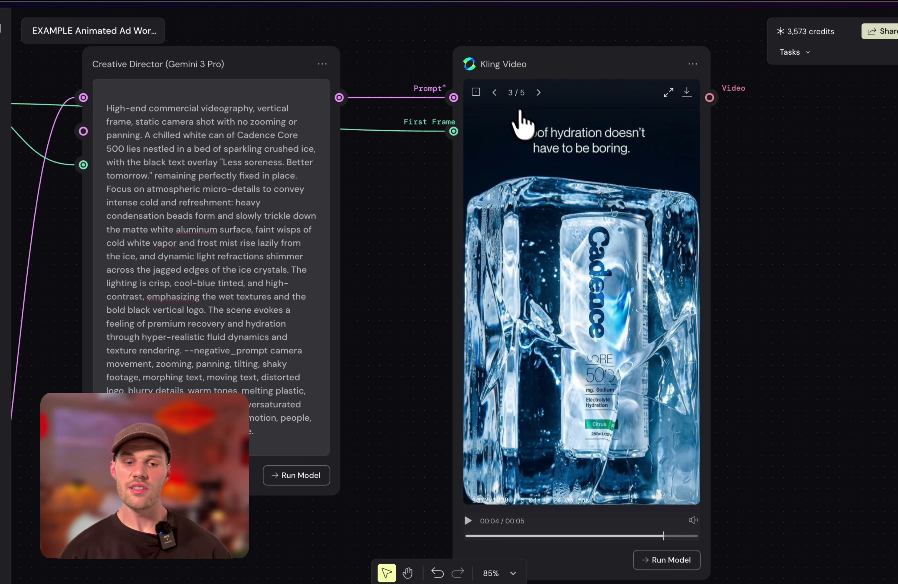
click(468, 522)
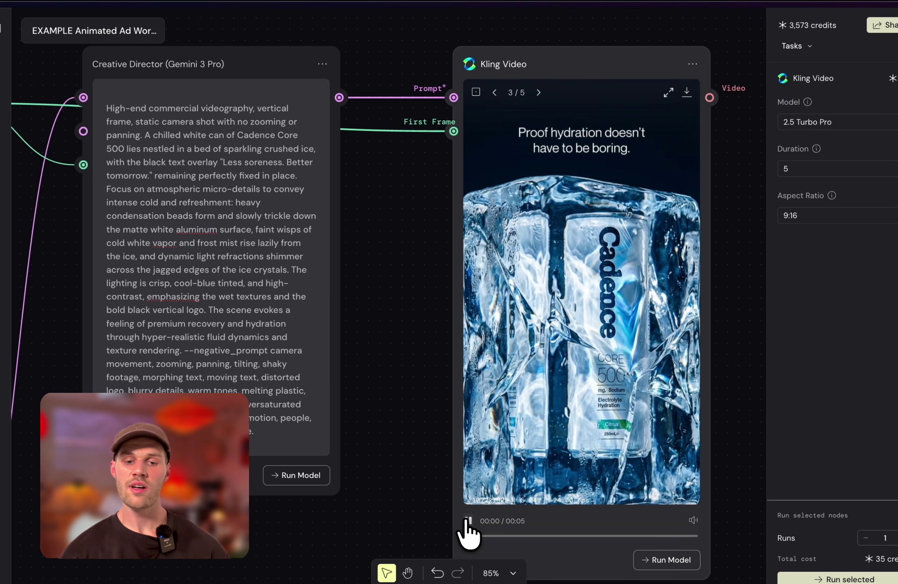
- Show clip 2 of 5, "Less brain drag. More go.", in the Kling Video node, play it and inspect it up close
click(494, 93)
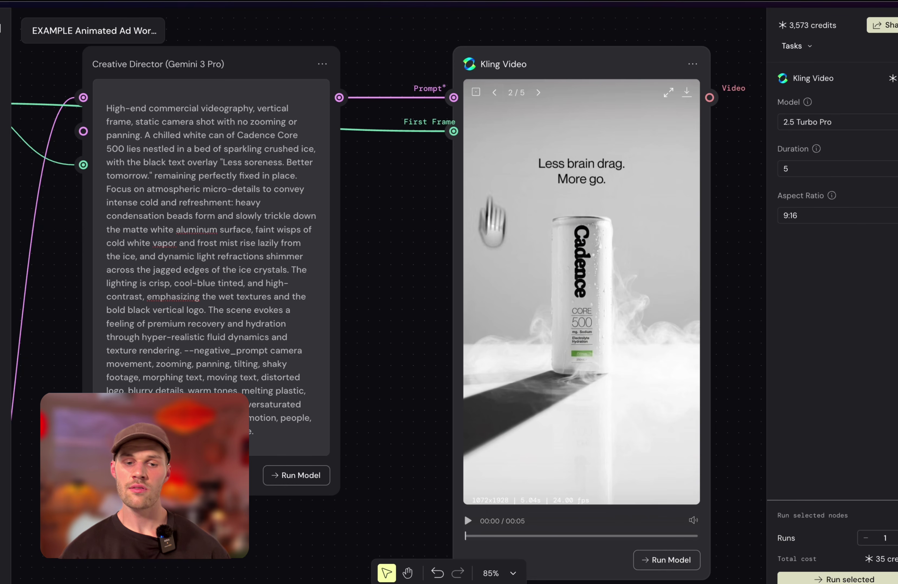
click(467, 521)
scroll(583, 432, up, 3)
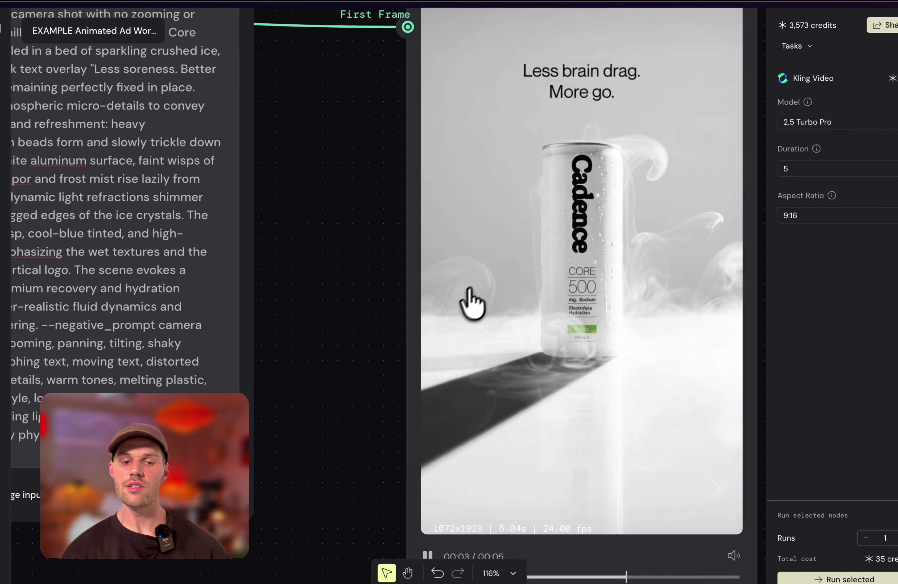
scroll(461, 311, down, 4)
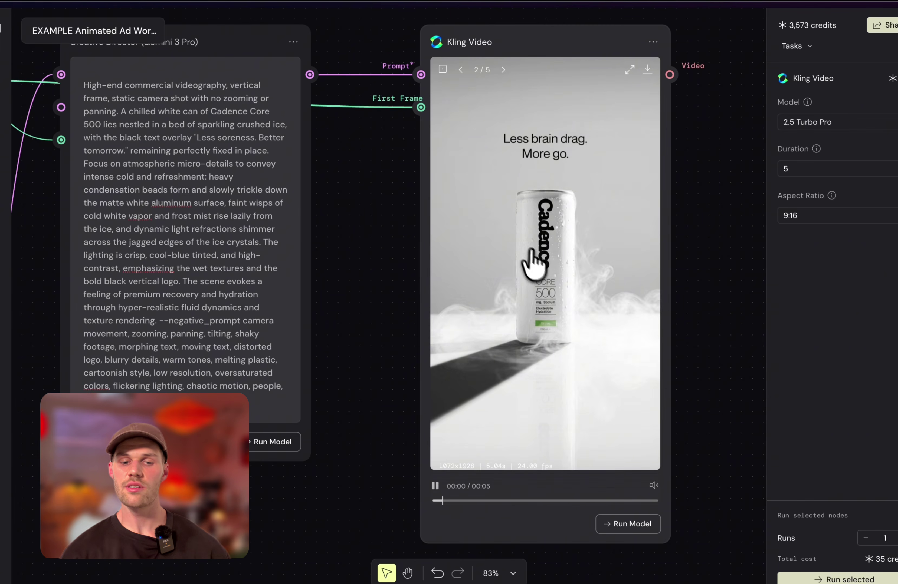
scroll(529, 246, down, 2)
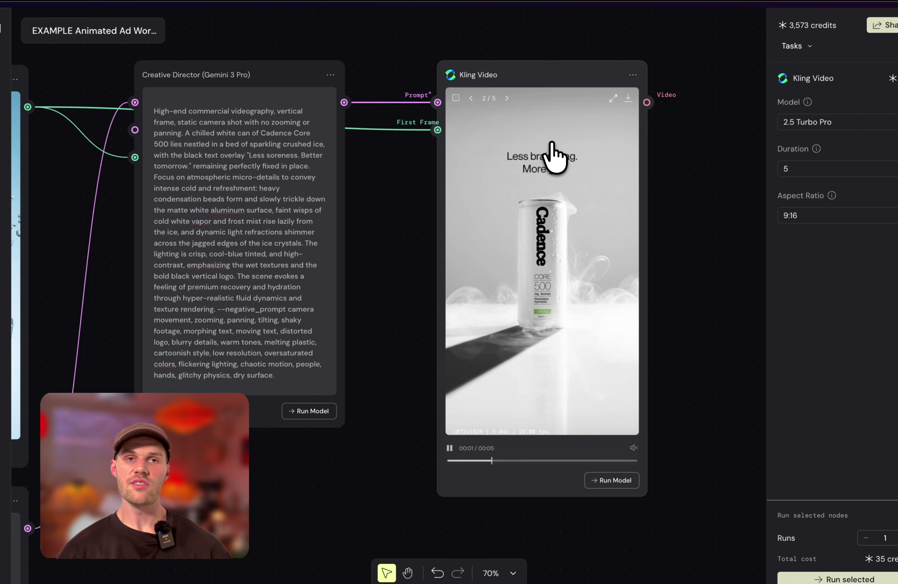
- Show clip 1 of 5, "Be hydrated. Be decisive.", in the Kling Video node and play it
click(470, 98)
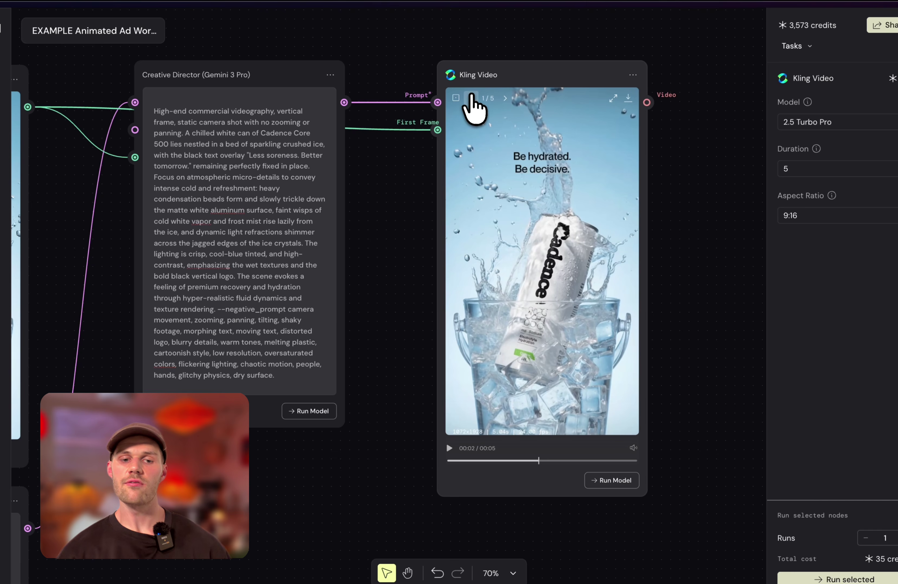
click(449, 448)
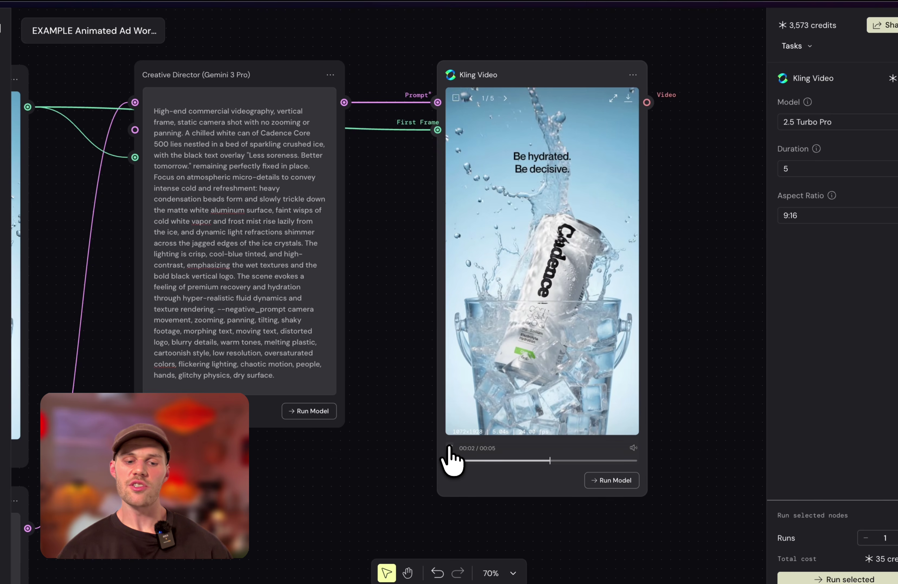
scroll(449, 448, down, 5)
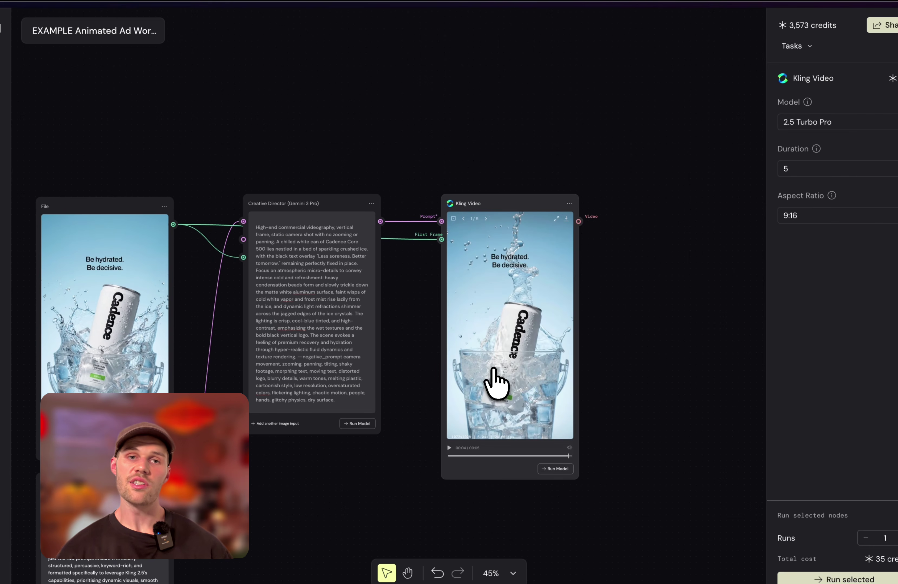
scroll(493, 370, down, 2)
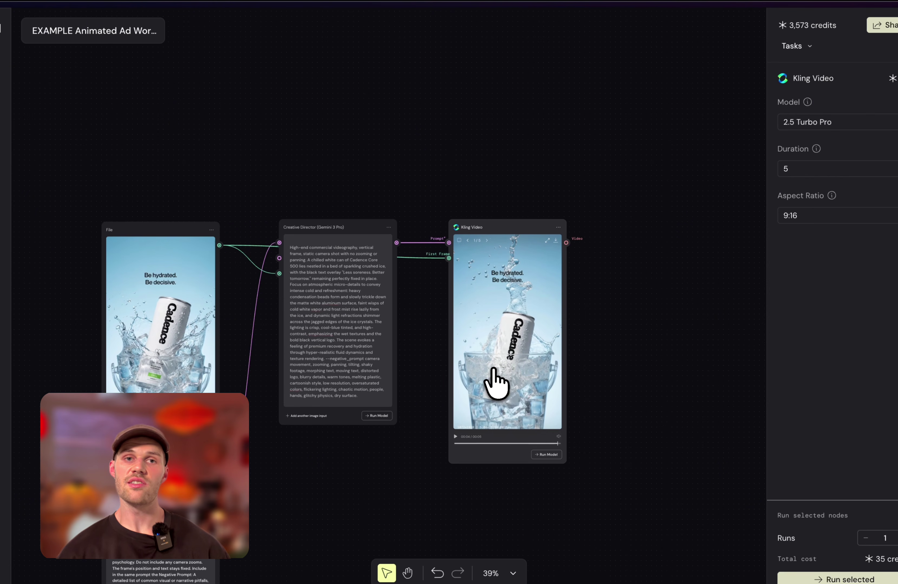
- Deselect the Kling Video node and return to the Four-Grade Ad System guide in Notion
click(361, 99)
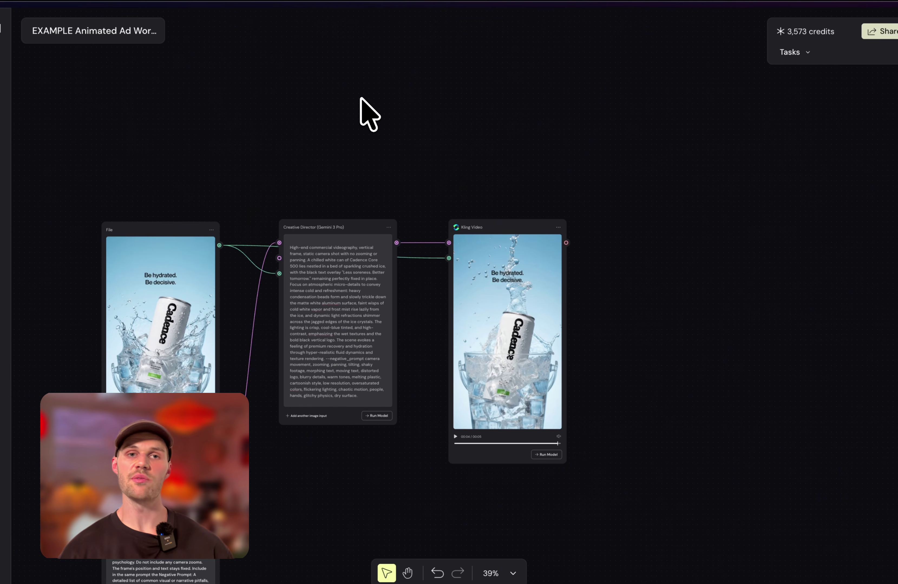
click(16, 127)
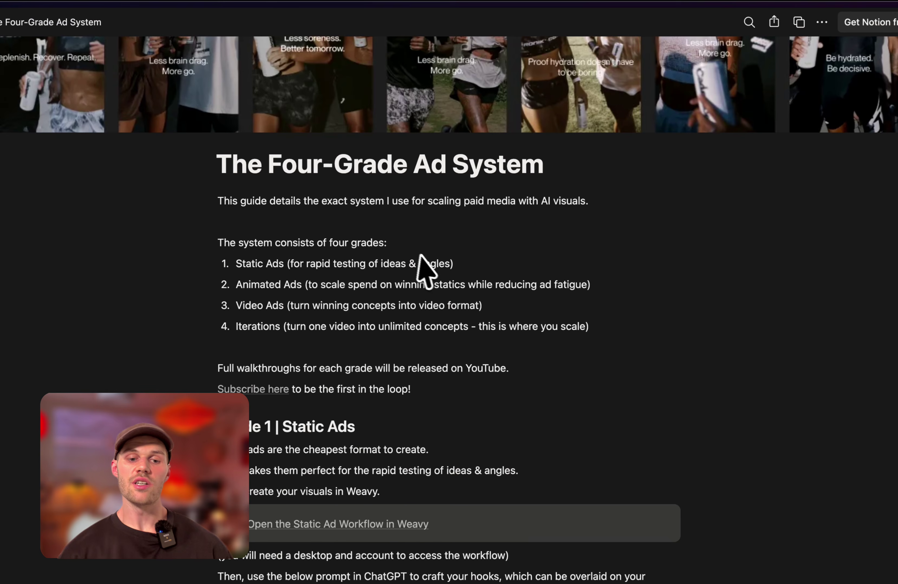